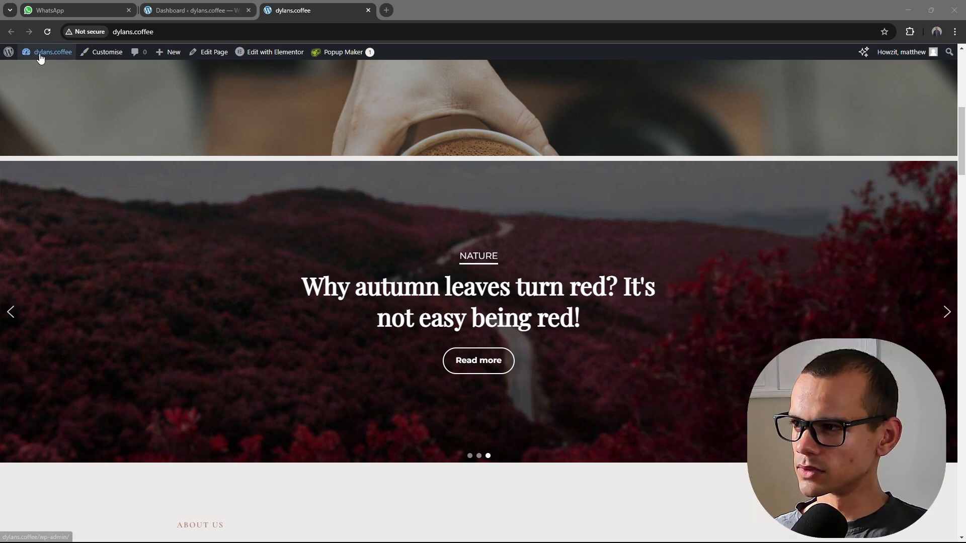
Open the page for adding new plugins in the site's WordPress admin, closing the duplicate dashboard tab
click(38, 65)
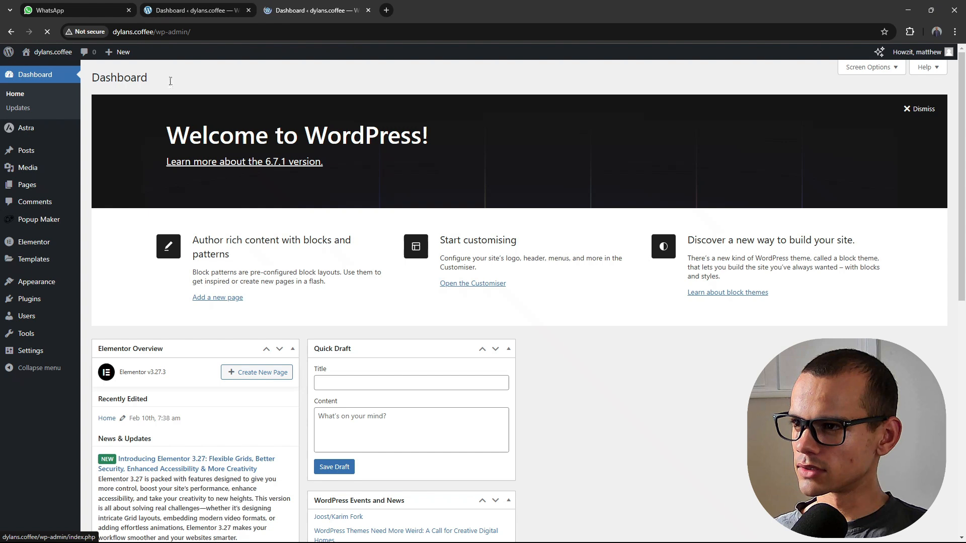
click(249, 10)
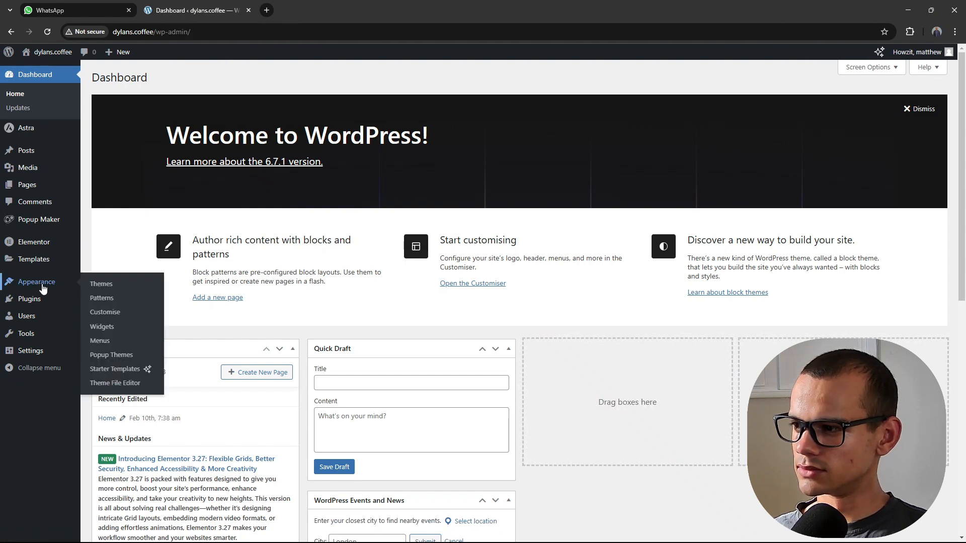
mouse_move(32, 300)
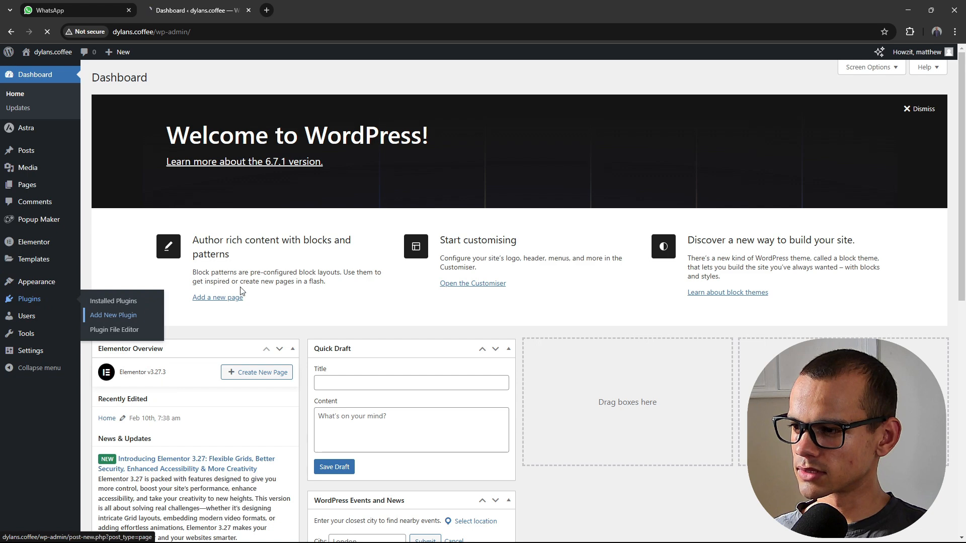
click(114, 316)
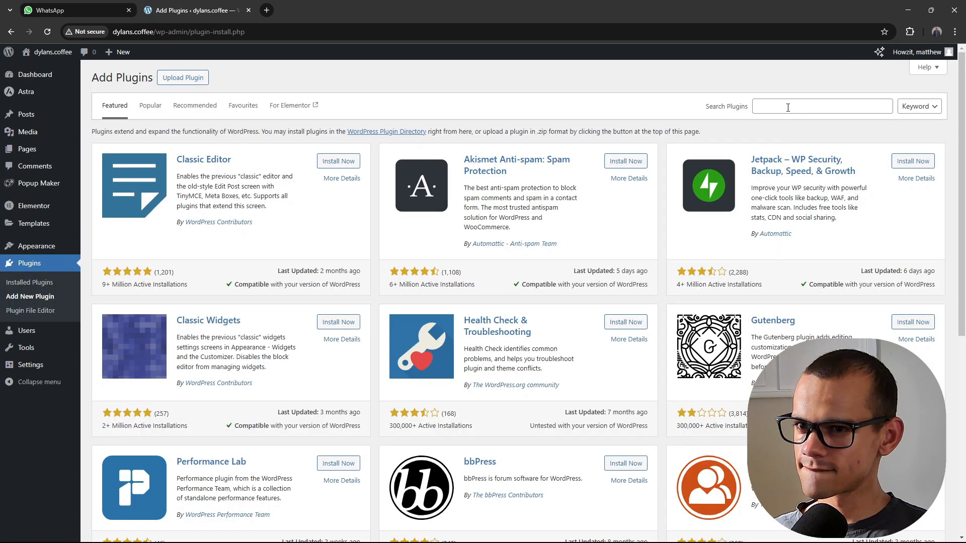
Search the plugin directory for "smart slider 3" and install and activate Smart Slider 3 by Nextend
click(787, 107)
text(smart )
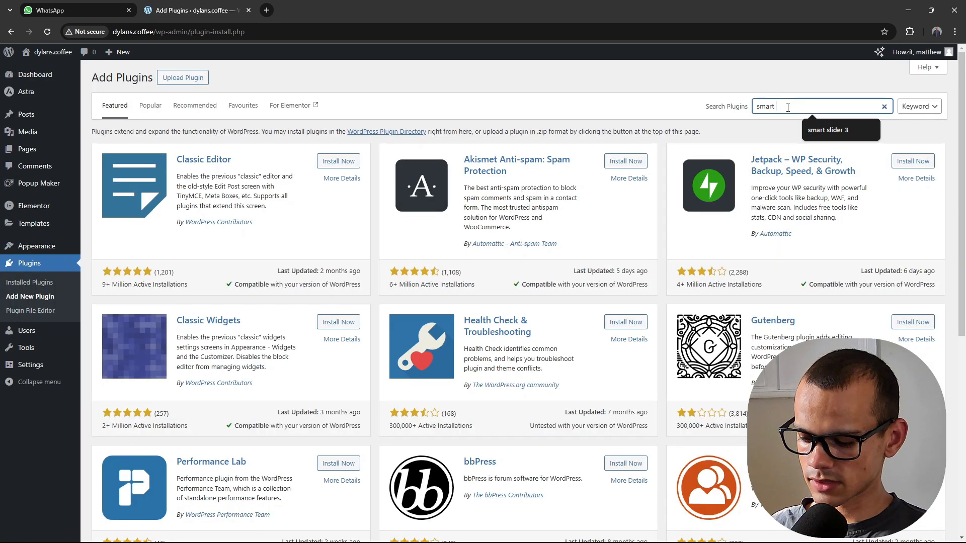
text(slider 3)
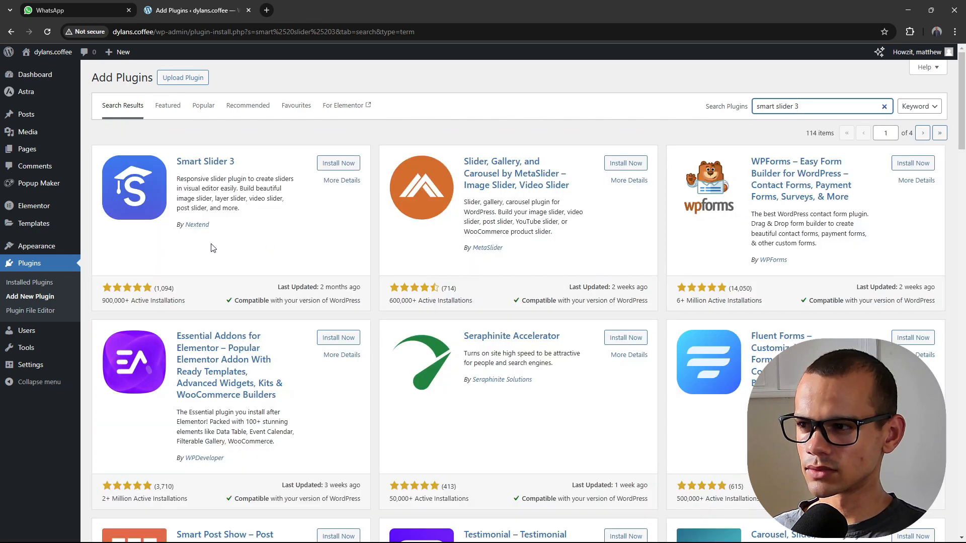
drag(209, 247, 173, 228)
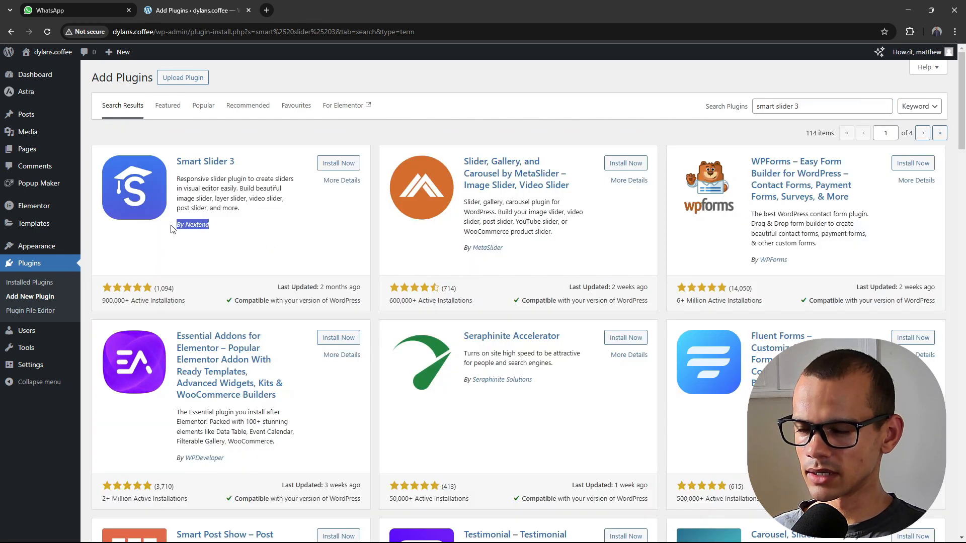
click(331, 164)
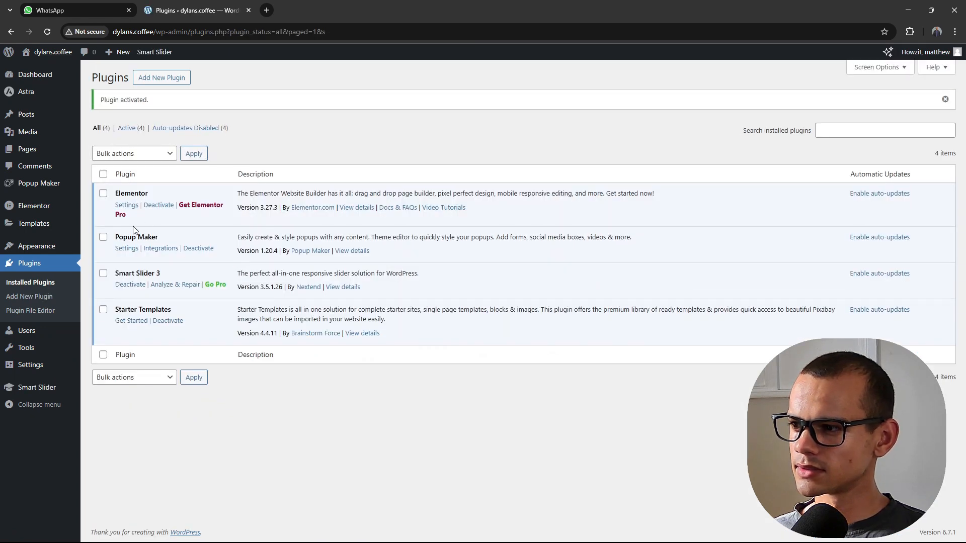
Open the Smart Slider dashboard and start a new project from a template
mouse_move(32, 393)
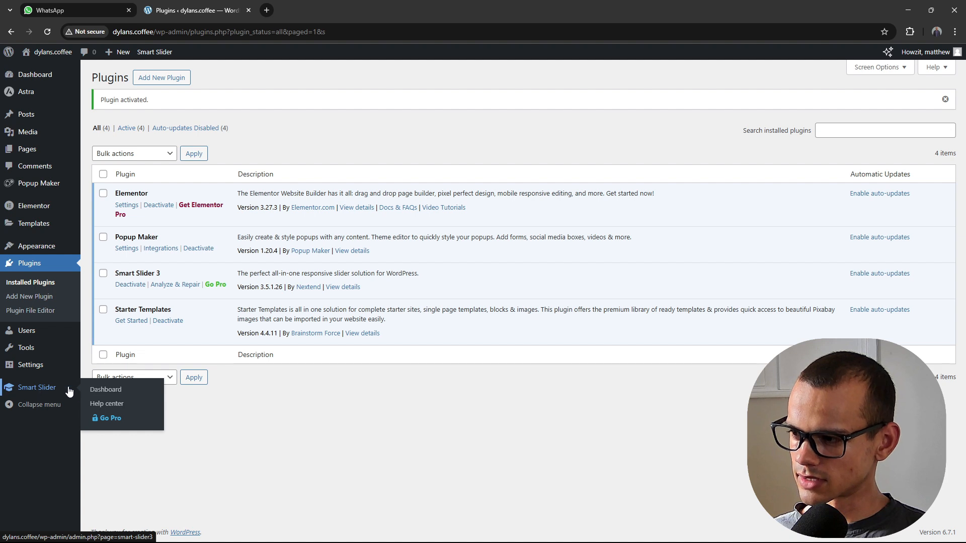
click(112, 392)
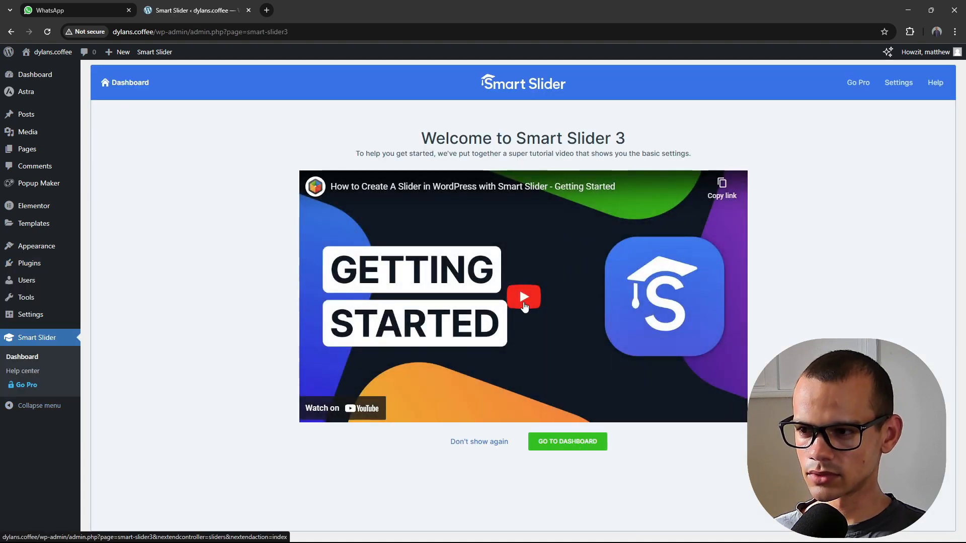
click(565, 442)
click(166, 179)
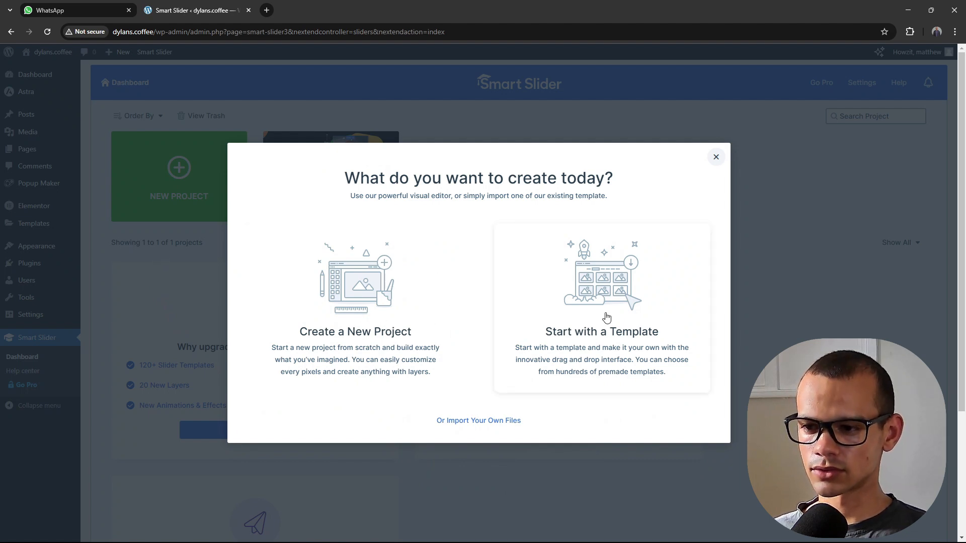
click(606, 317)
Browse the template library by the Slider, Block, Page and Carousel types and the Full width layout
scroll(261, 367, down, 2)
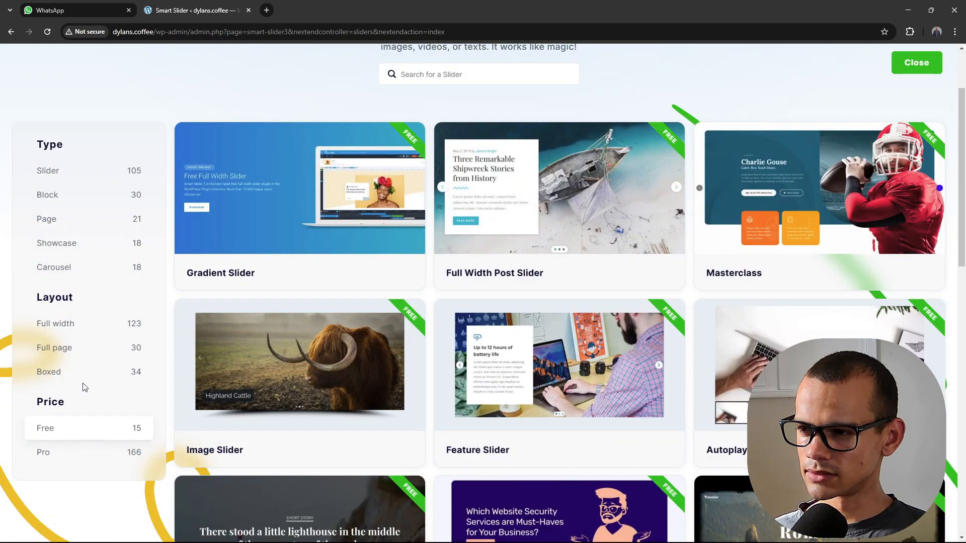
click(80, 176)
click(82, 197)
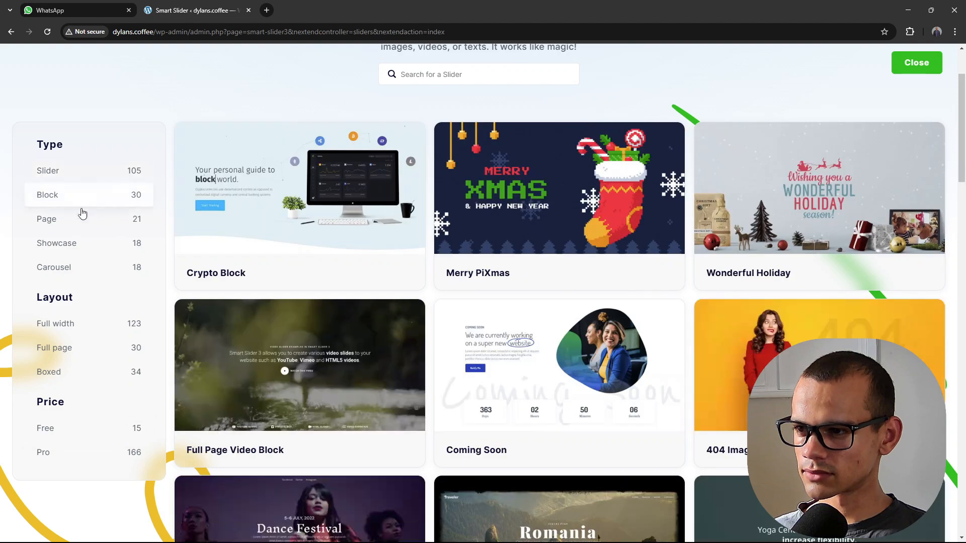
click(81, 223)
click(78, 268)
click(79, 325)
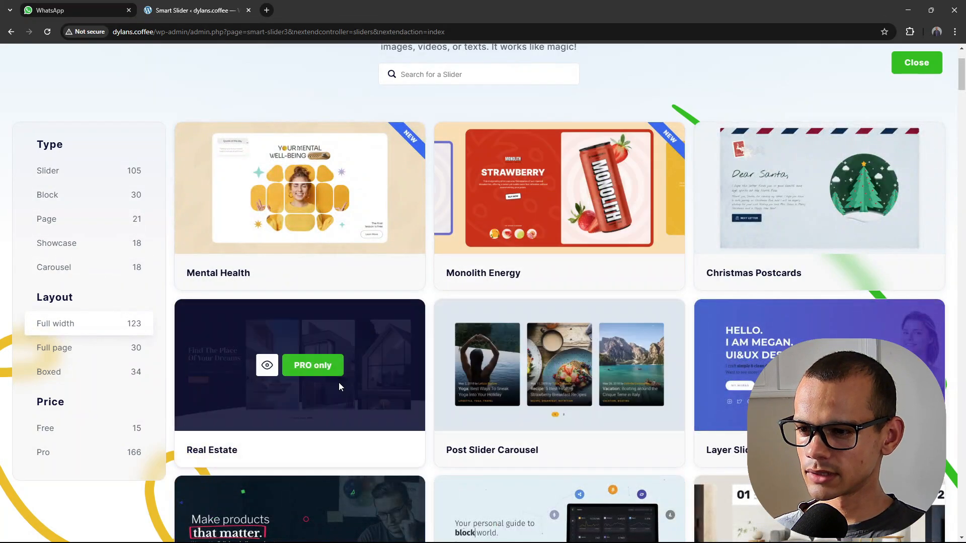
scroll(339, 383, down, 2)
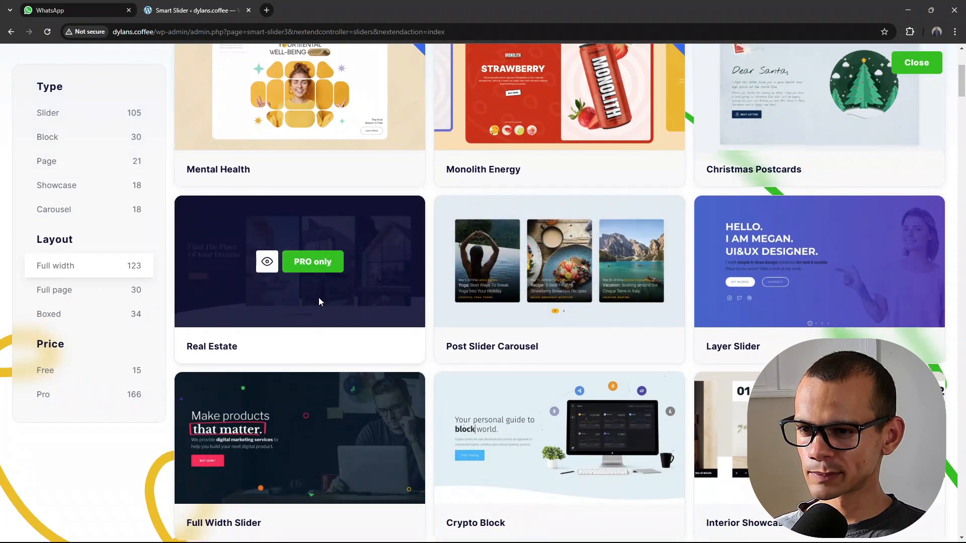
scroll(318, 298, down, 2)
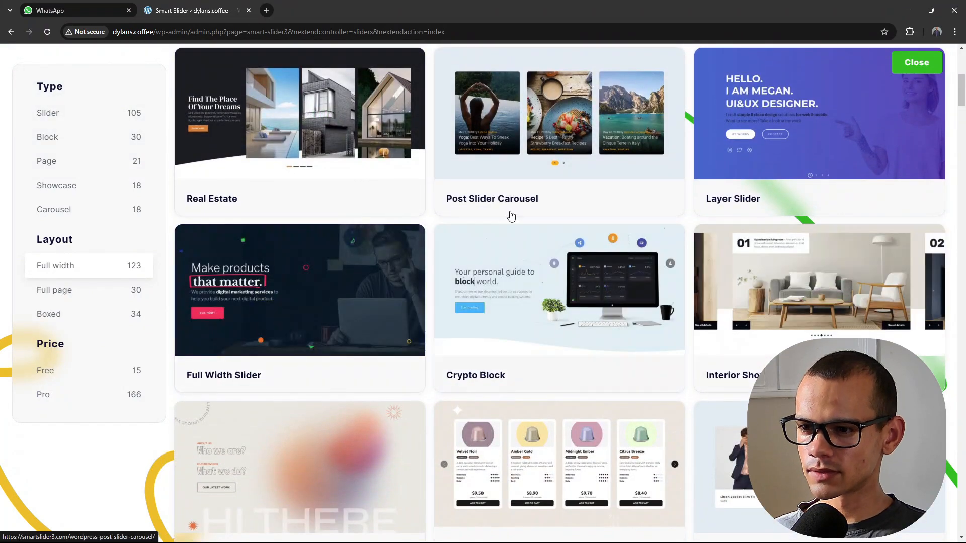
scroll(503, 252, down, 5)
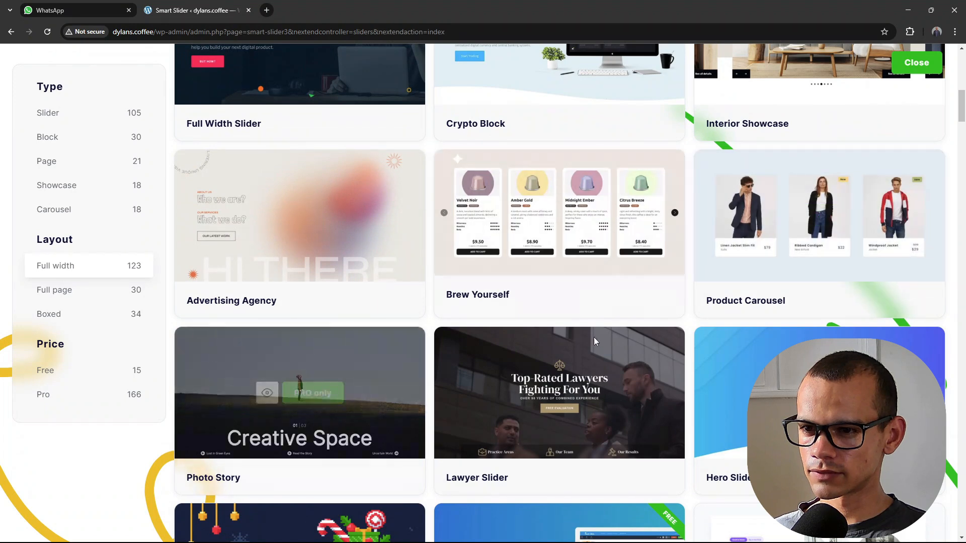
Filter the templates to Free and import the Free Full Width slider template
click(84, 371)
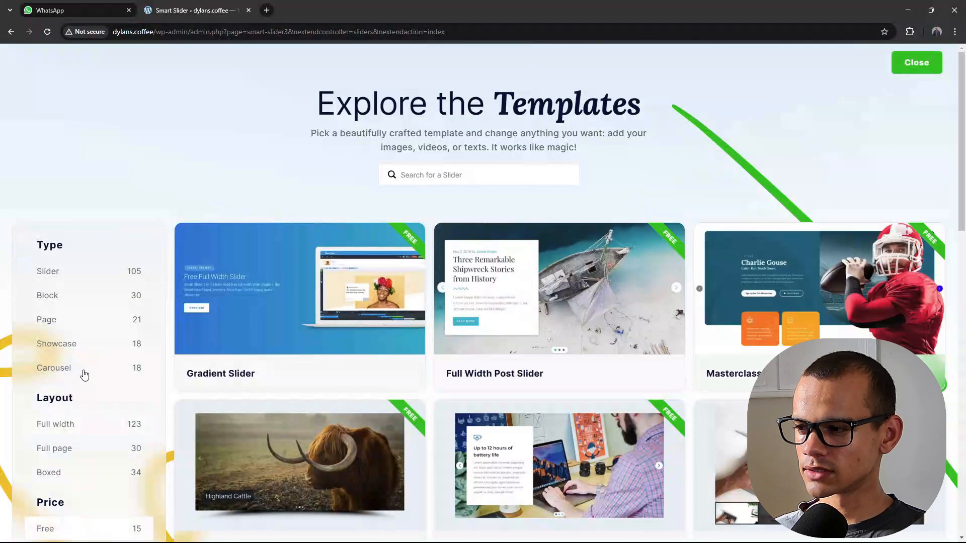
scroll(88, 401, down, 3)
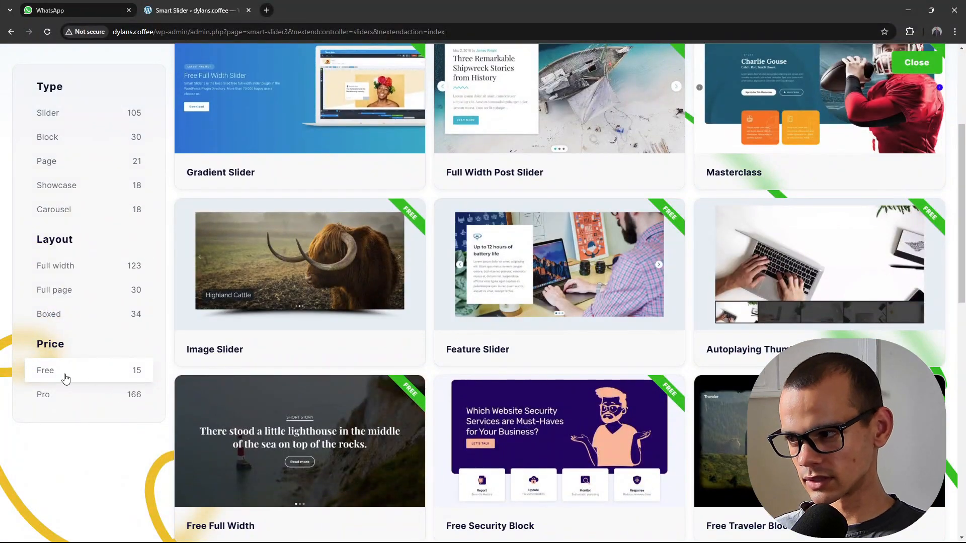
scroll(424, 270, up, 3)
scroll(815, 246, down, 3)
scroll(817, 246, down, 5)
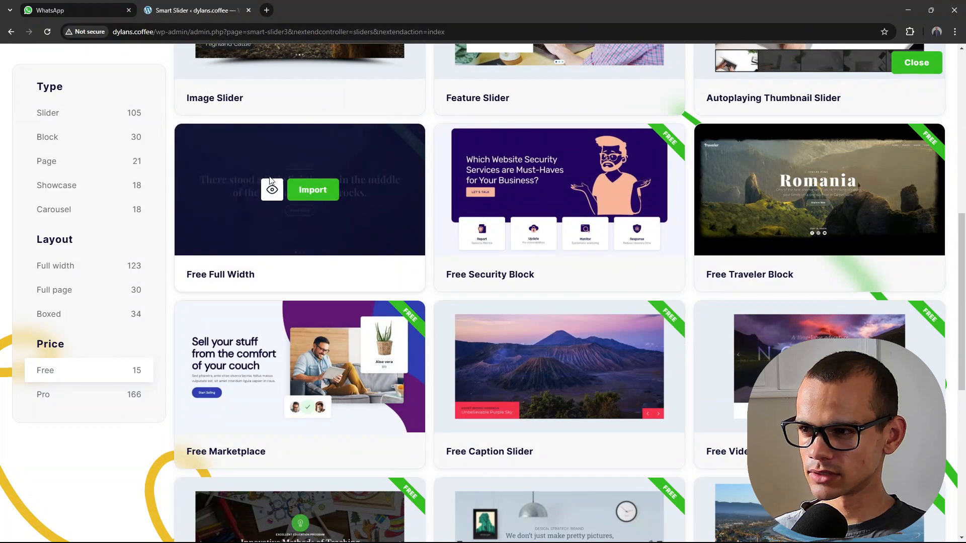
click(314, 190)
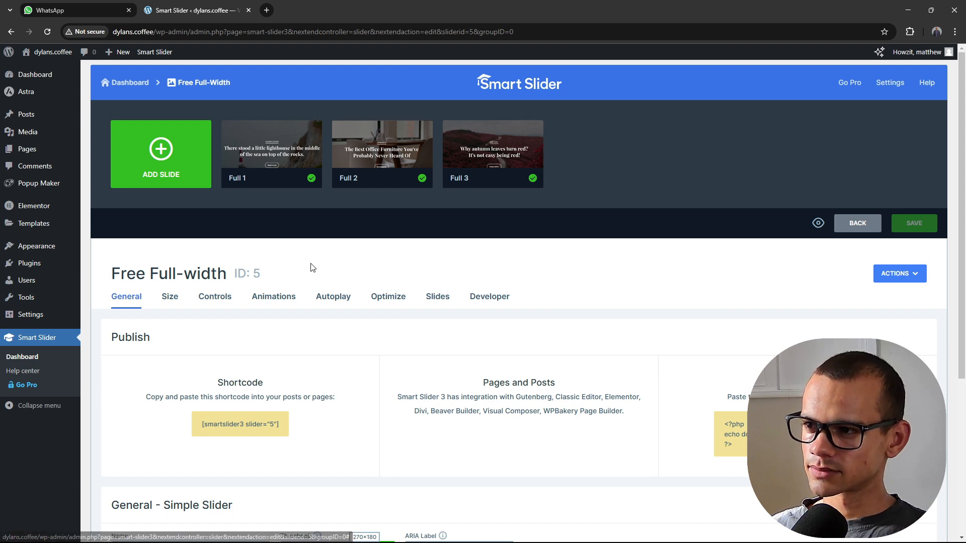
Look over the imported slider's slides and its publish, general, alias and design settings
scroll(319, 246, down, 4)
scroll(318, 246, down, 1)
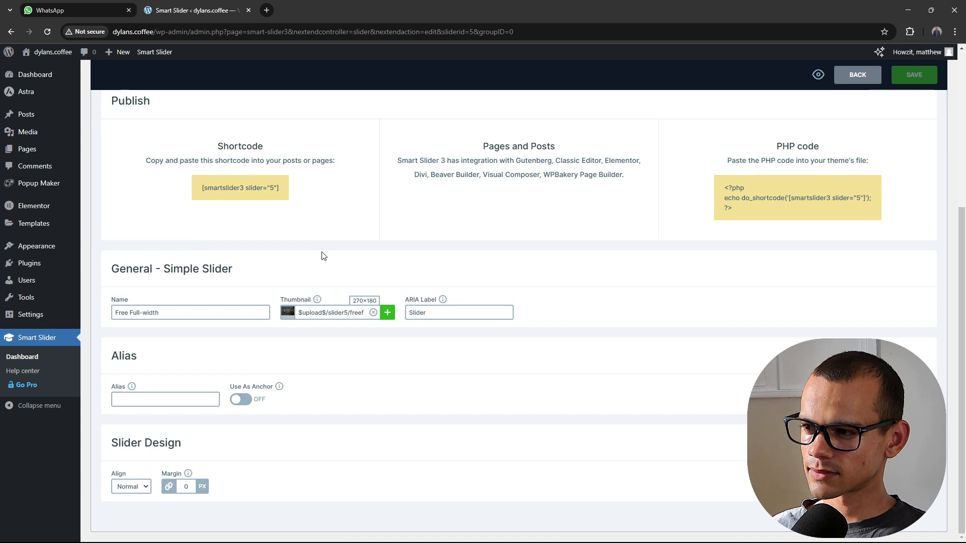
scroll(324, 257, up, 4)
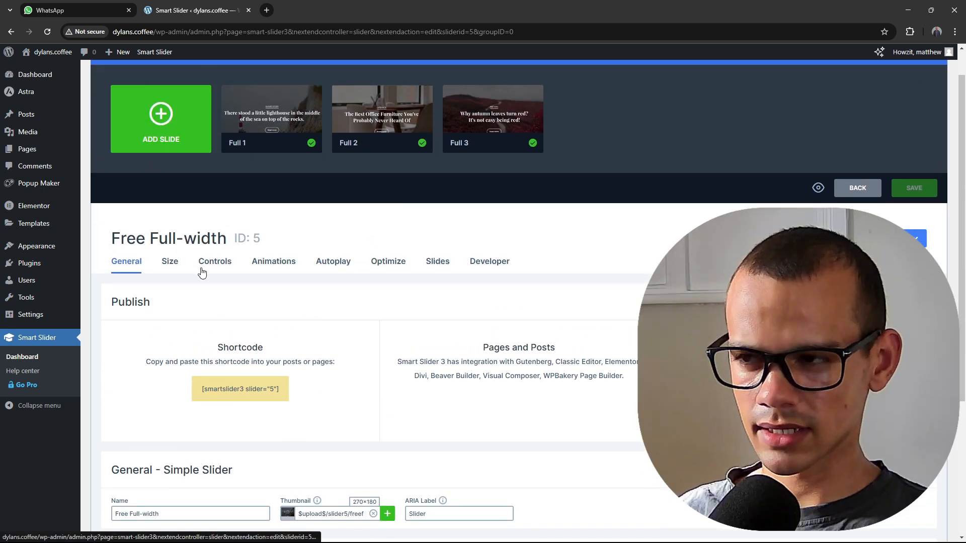
scroll(226, 236, up, 1)
mouse_move(254, 146)
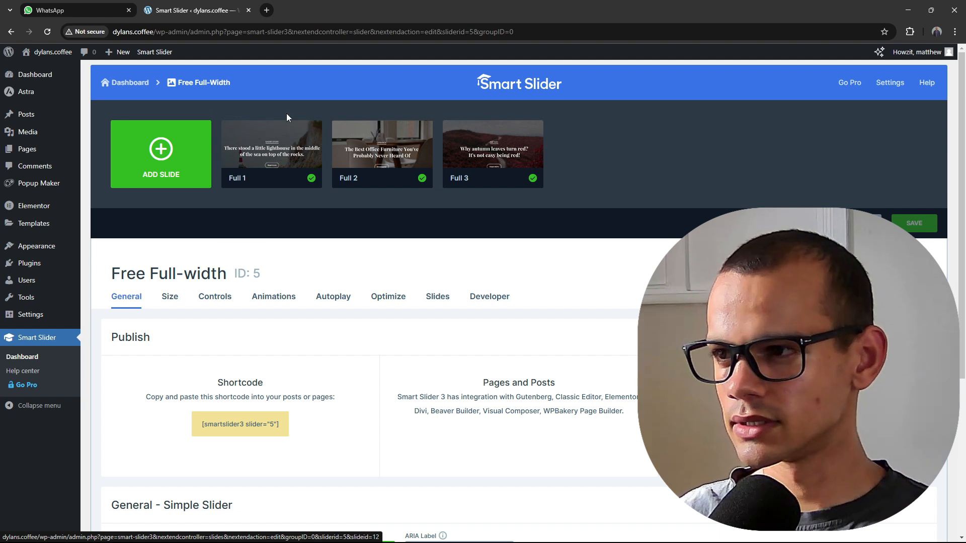
mouse_move(398, 157)
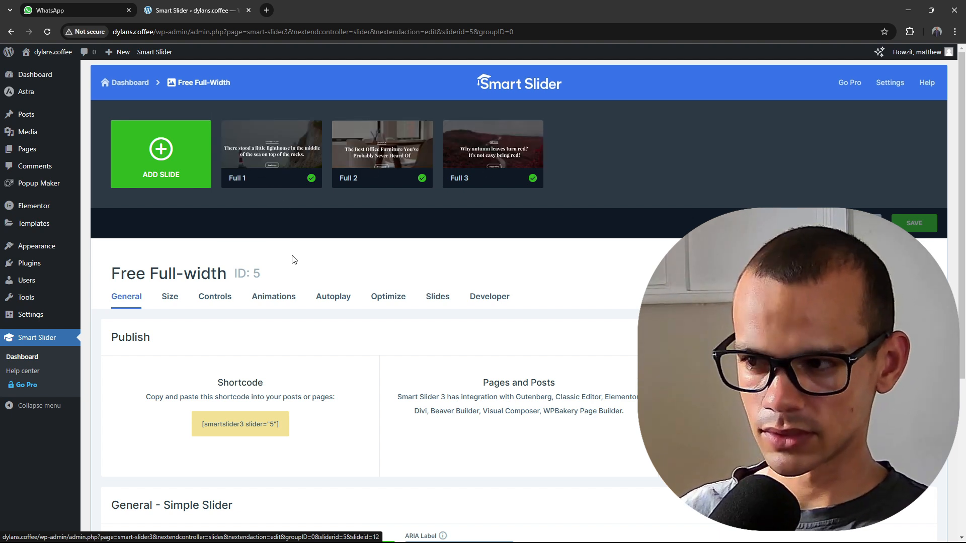
scroll(402, 343, down, 5)
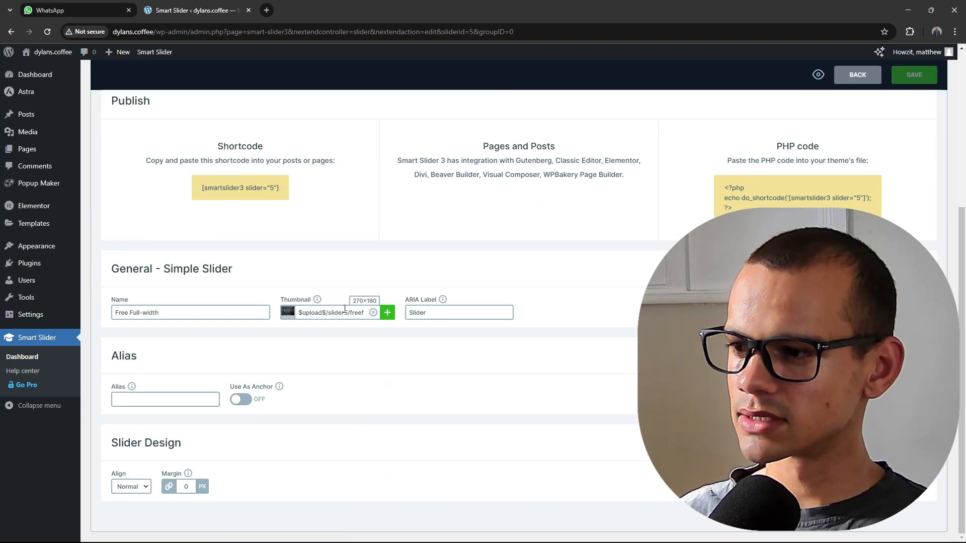
scroll(343, 309, up, 5)
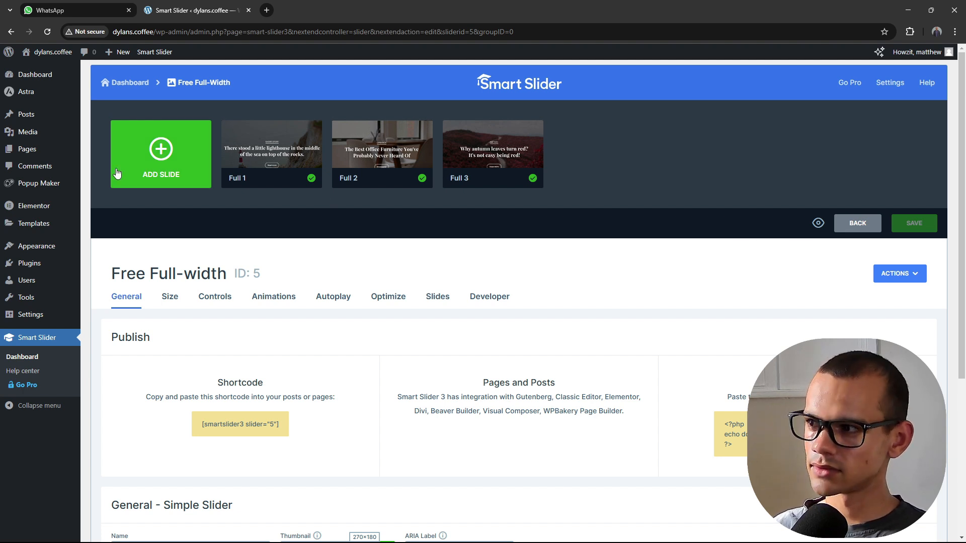
Open the site's Home page for editing in Elementor
mouse_move(24, 153)
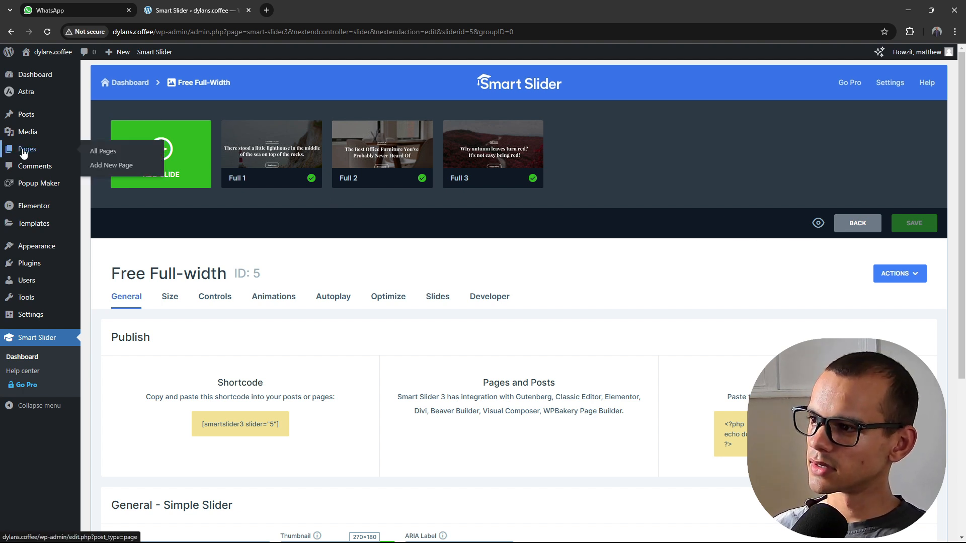
click(76, 159)
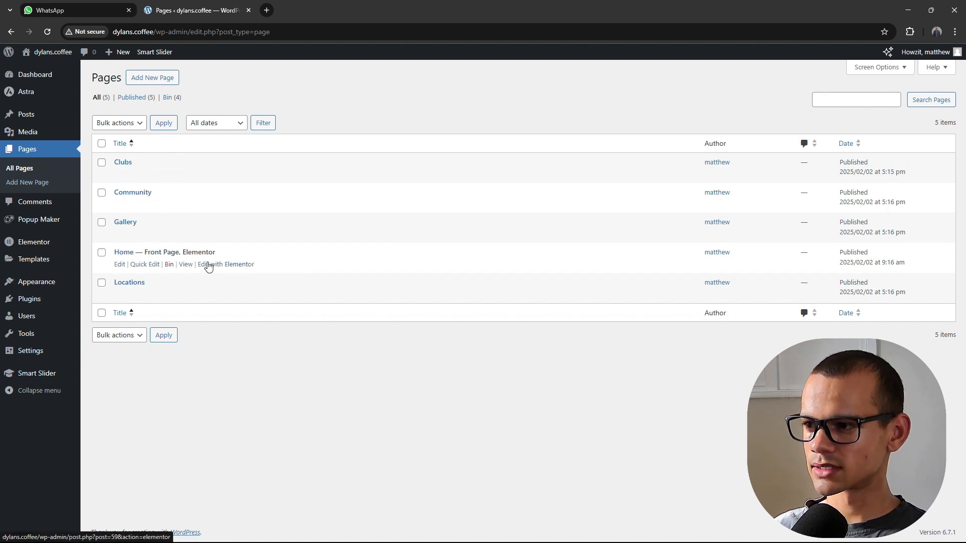
click(230, 267)
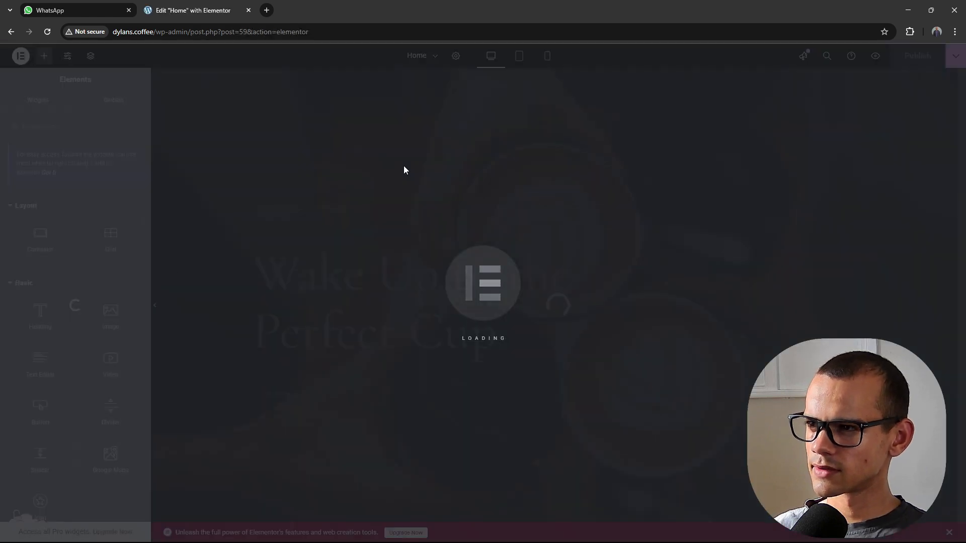
Add a new single-column, downward-direction container between the hero section and the About Us section of the Home page
scroll(232, 254, down, 5)
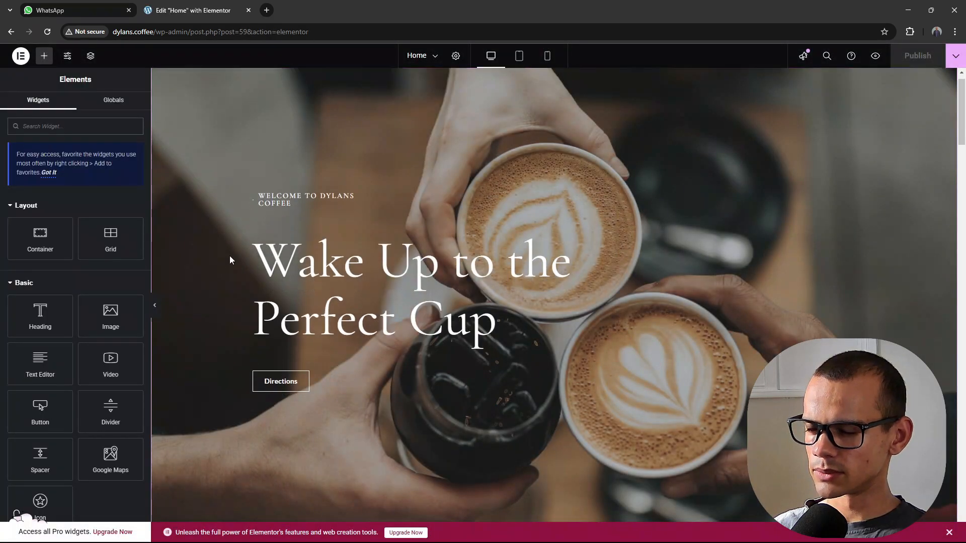
scroll(231, 271, up, 4)
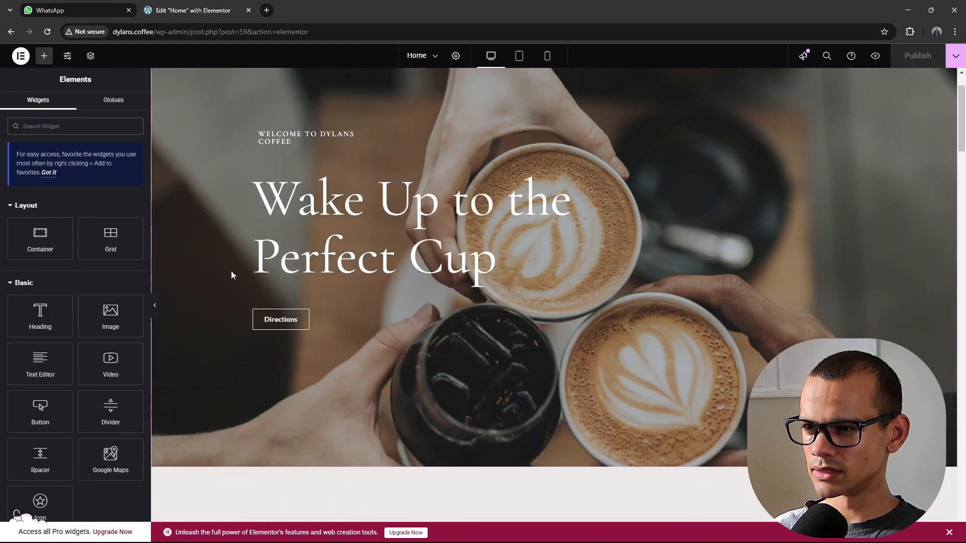
scroll(507, 387, down, 1)
scroll(518, 418, down, 2)
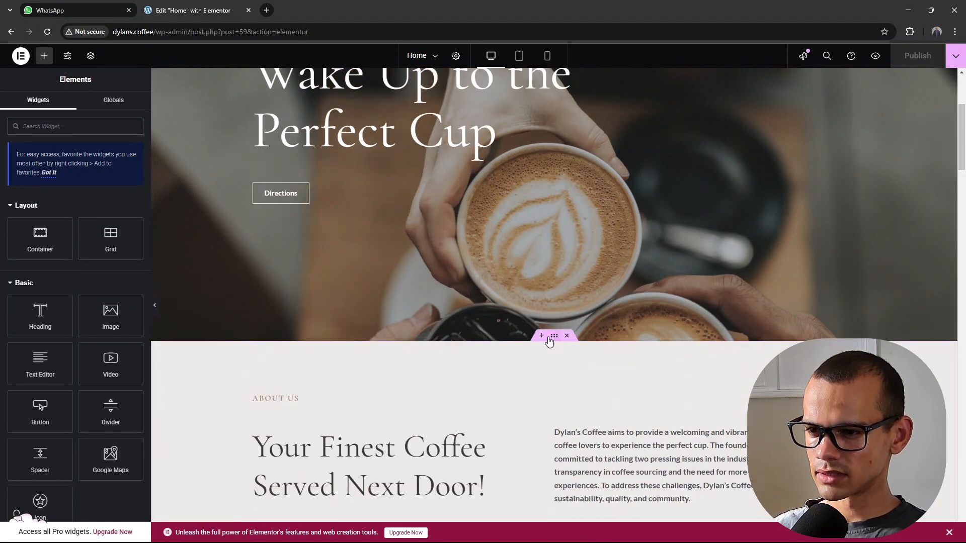
click(535, 343)
scroll(453, 403, down, 2)
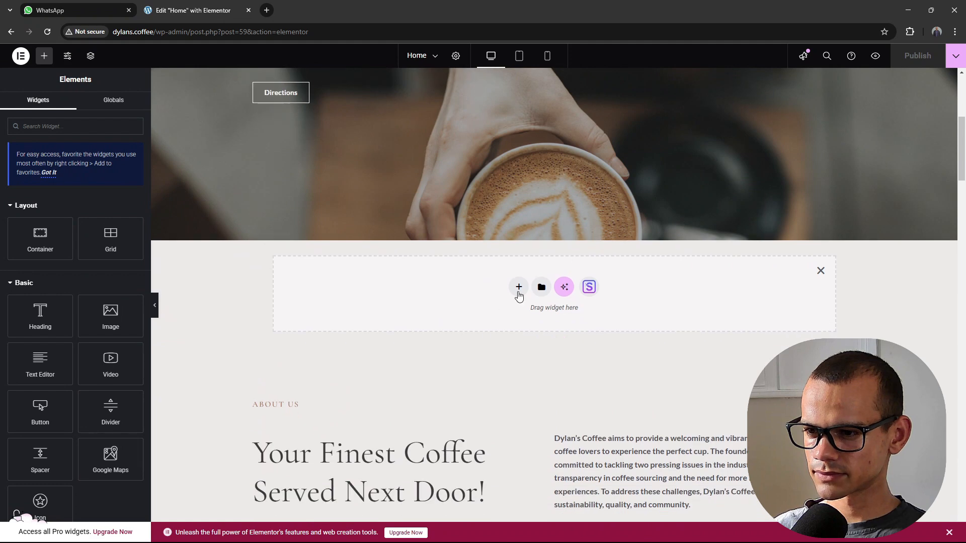
click(518, 286)
click(508, 323)
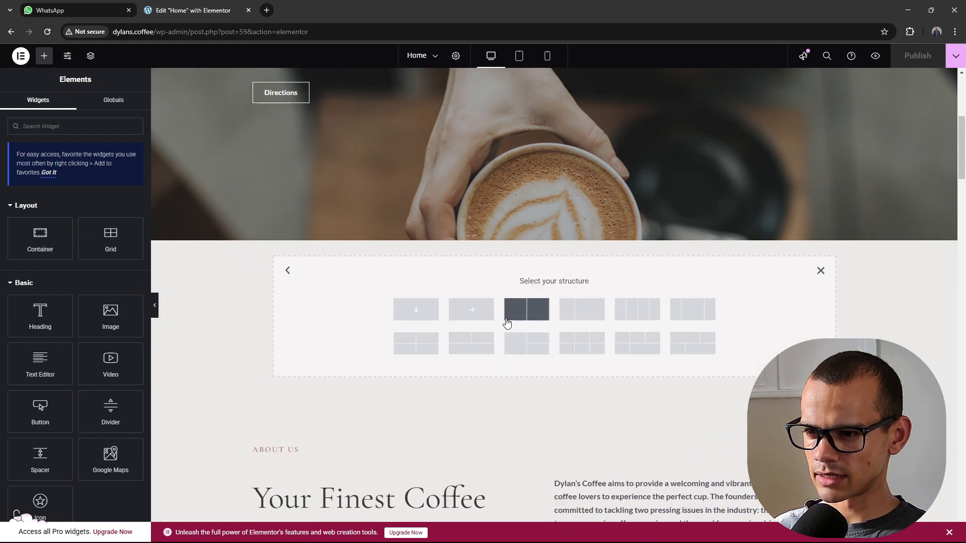
click(417, 318)
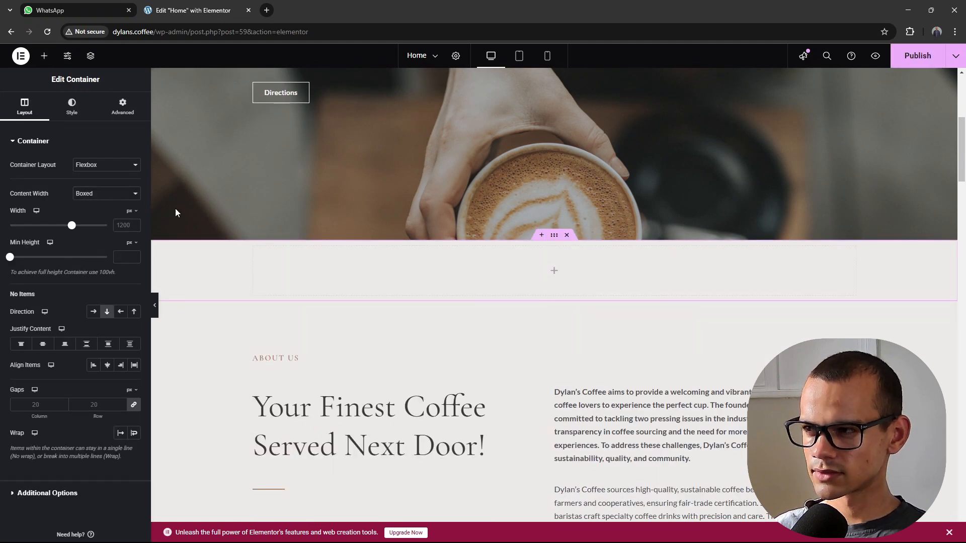
Place a Smart Slider widget in the new empty container and insert the Free Full-width slider into it
click(44, 56)
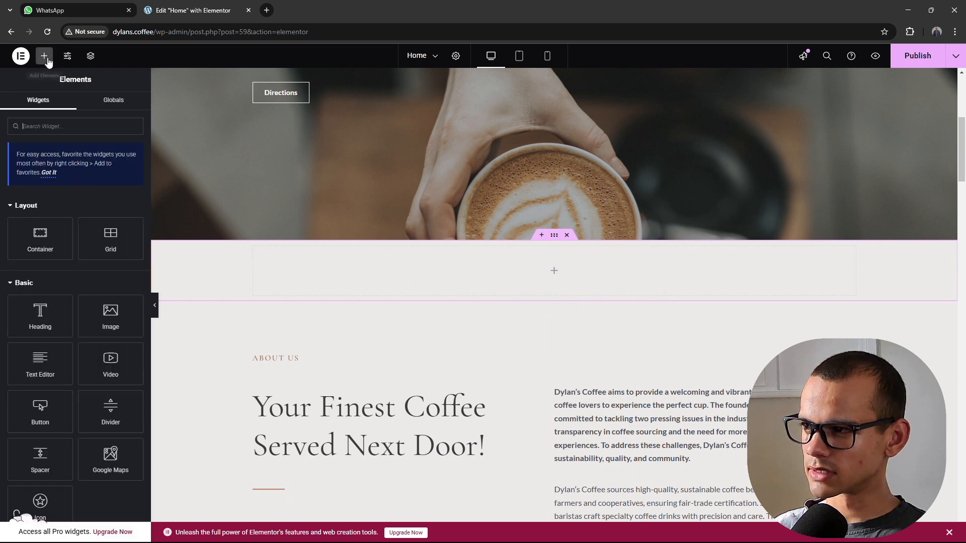
text(smart)
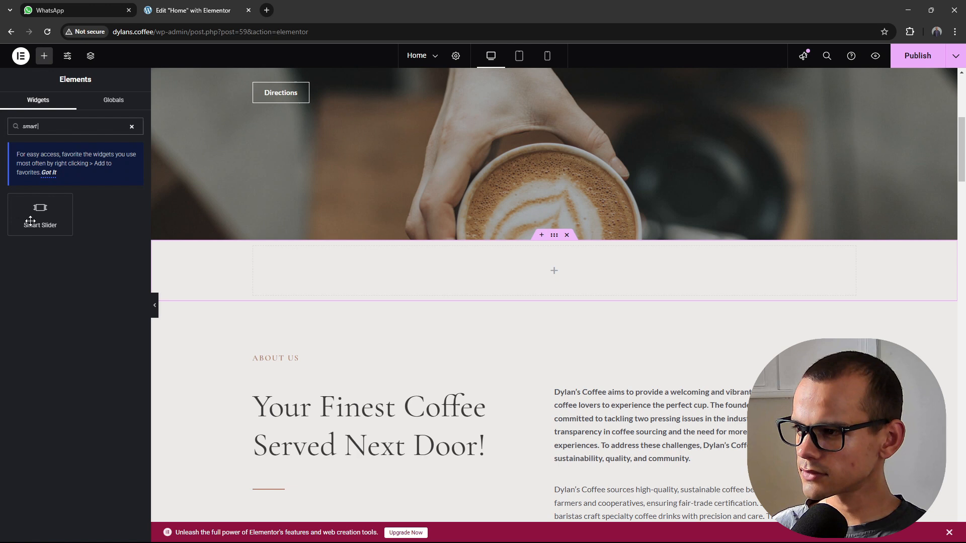
drag(30, 222, 553, 270)
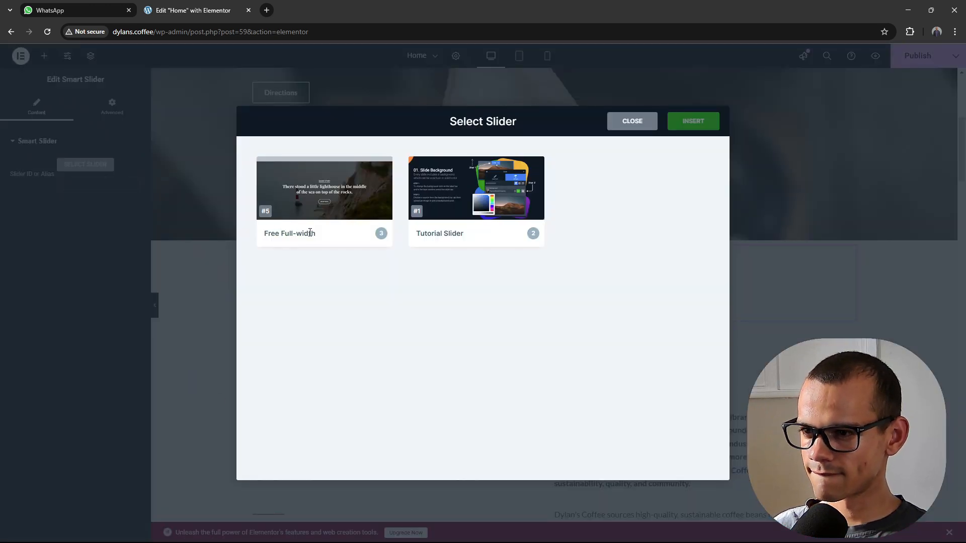
click(356, 202)
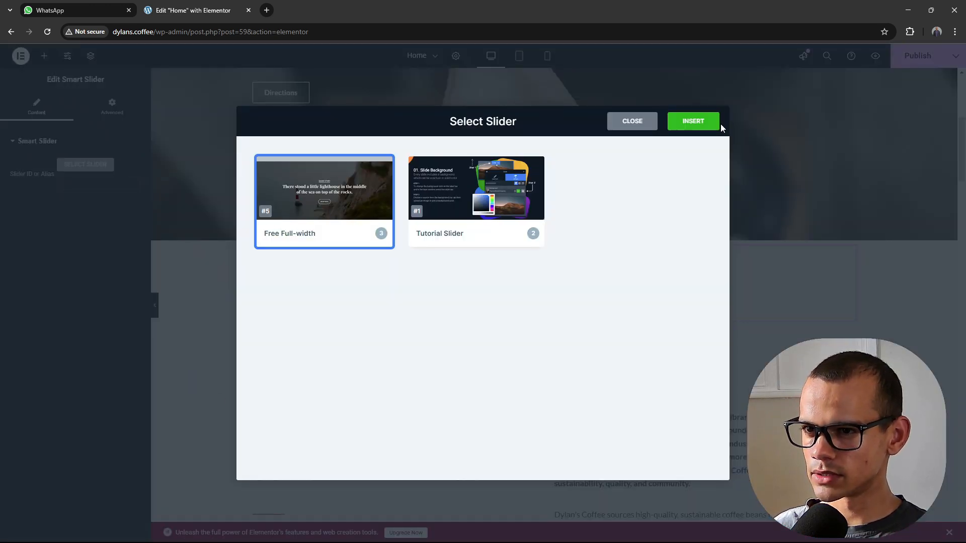
click(670, 126)
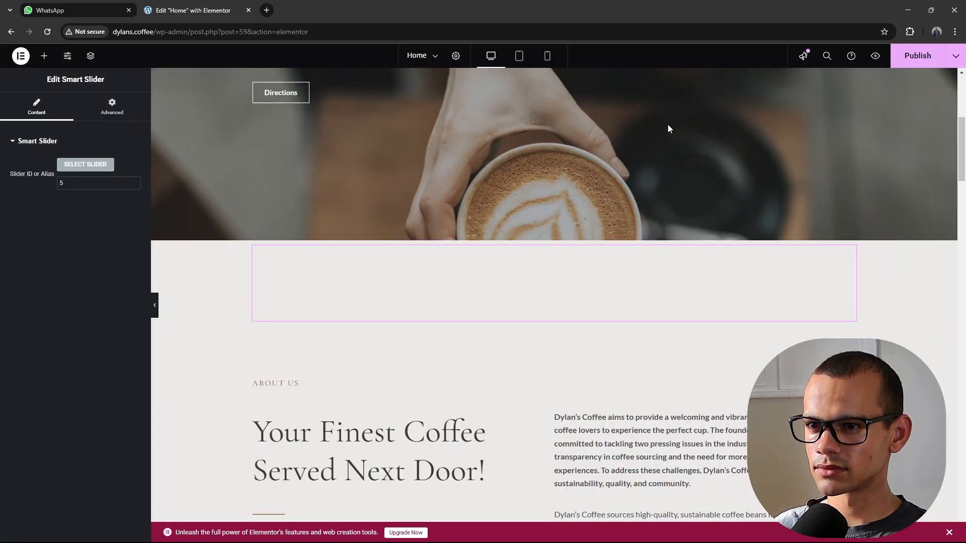
scroll(362, 272, down, 3)
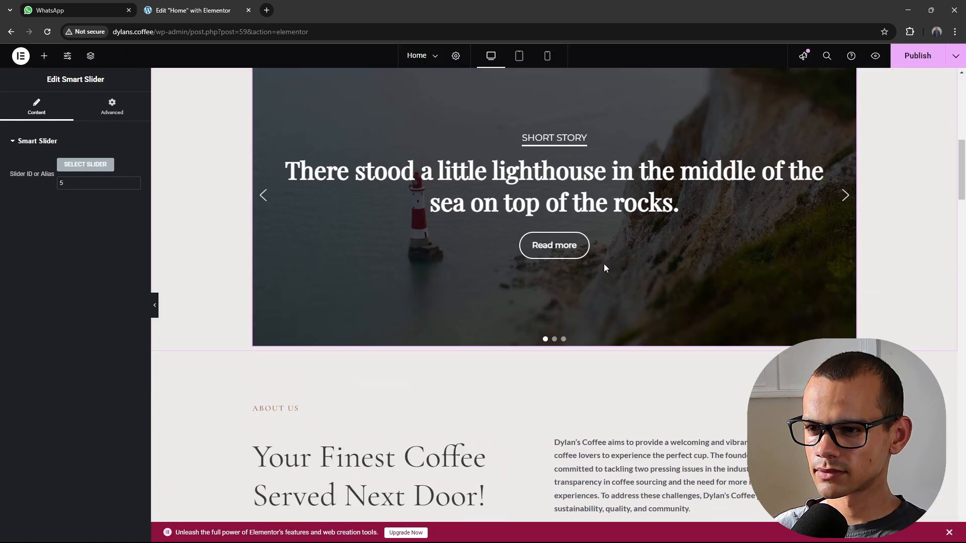
scroll(606, 268, up, 1)
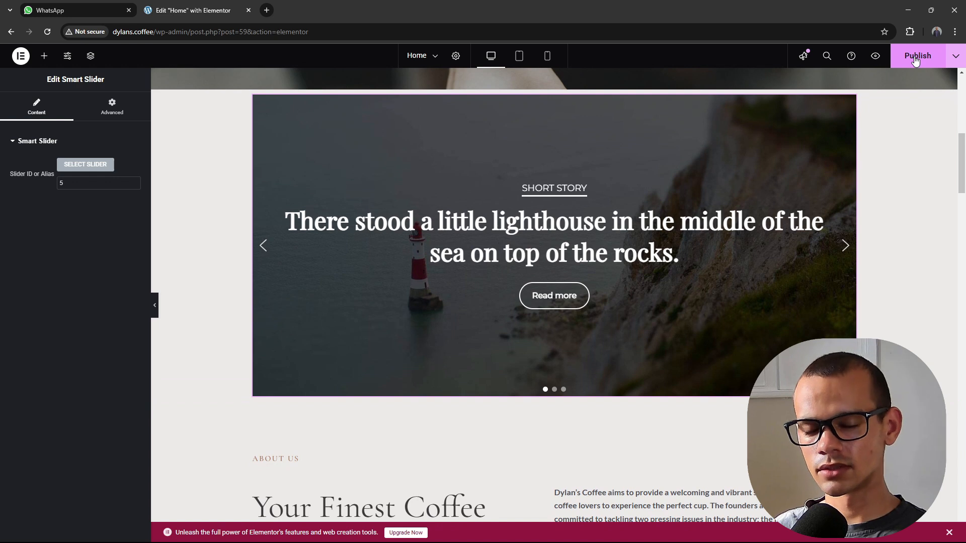
Publish the Home page with the slider added below the hero section
click(956, 60)
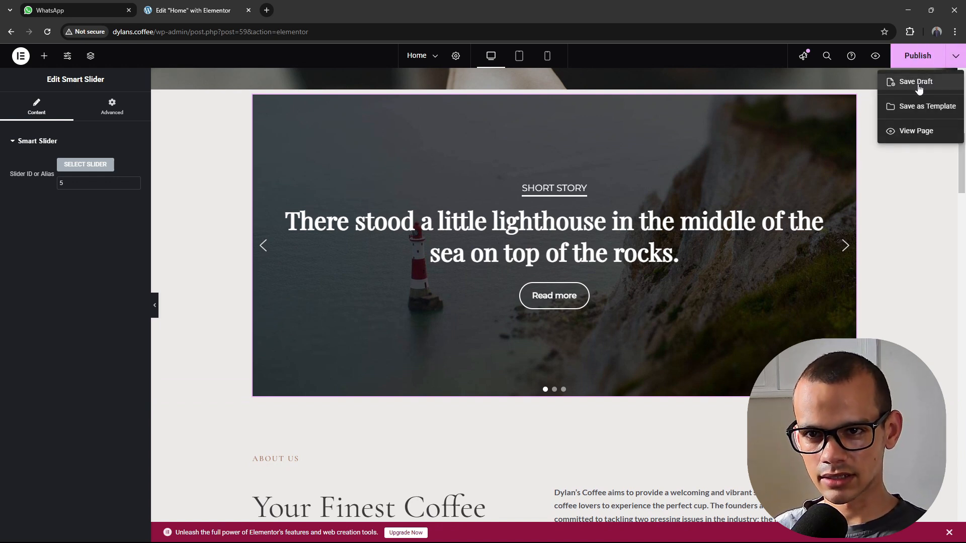
click(862, 85)
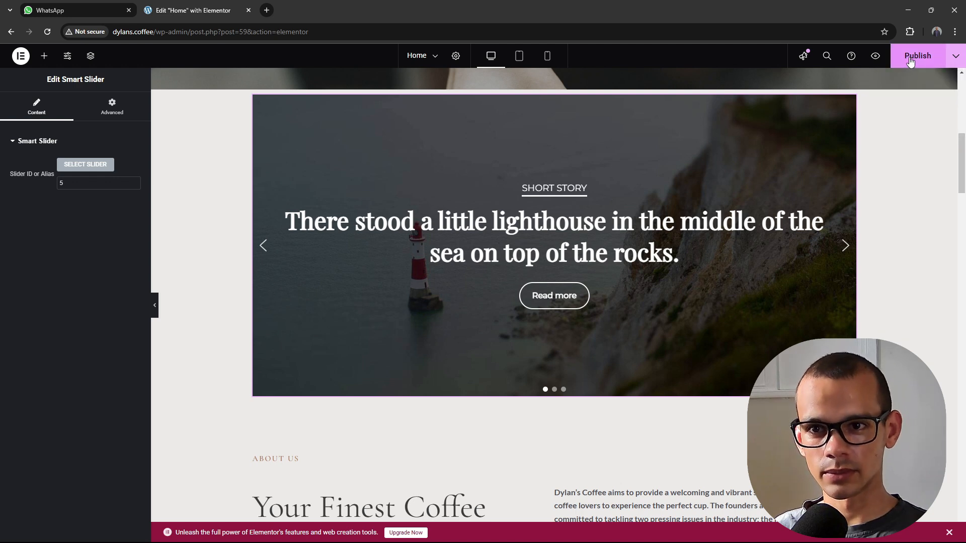
click(911, 60)
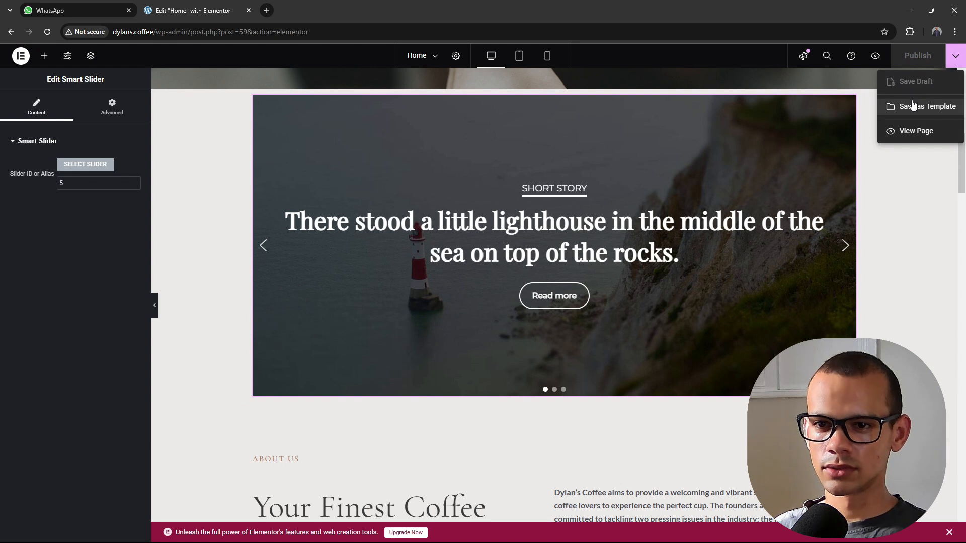
click(871, 83)
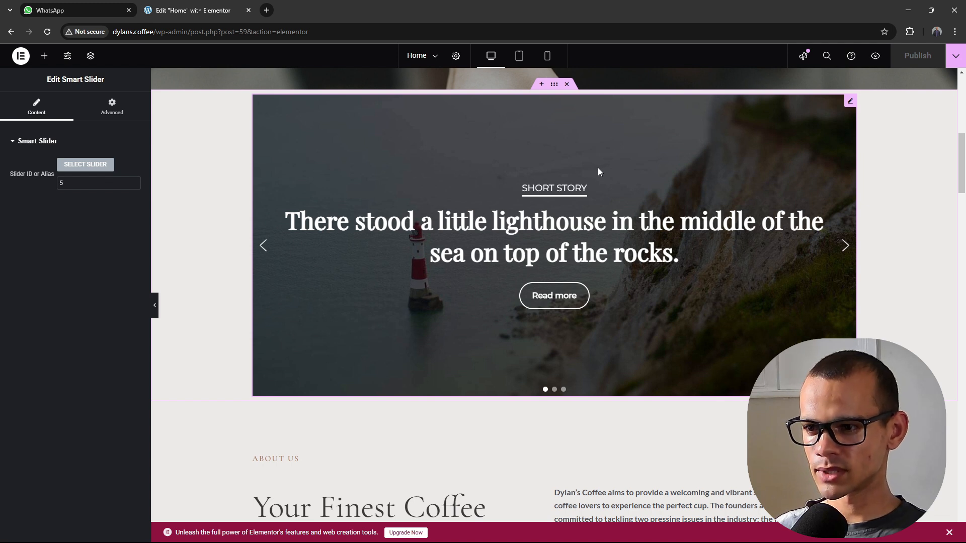
Exit Elementor to WordPress, visit the live site and examine the slider's width on the Home page
click(21, 56)
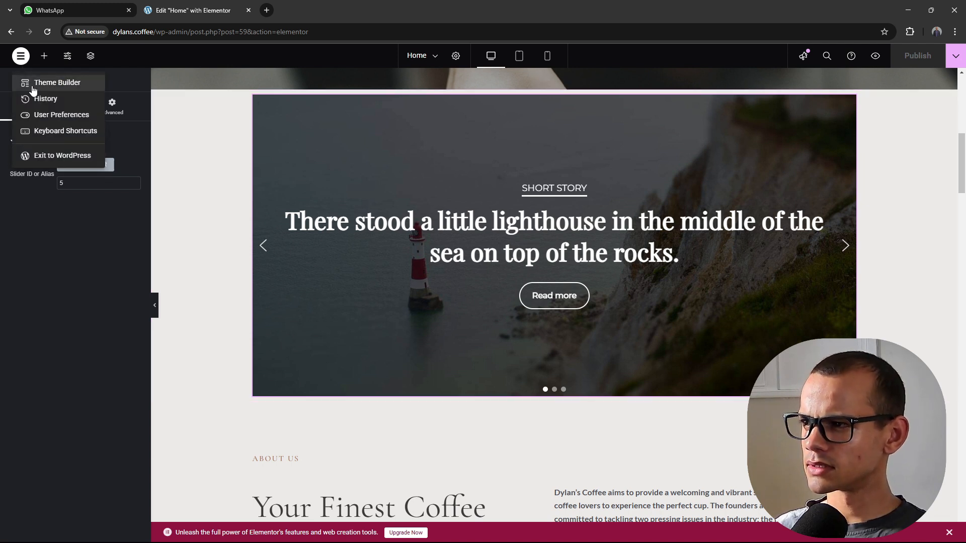
click(50, 156)
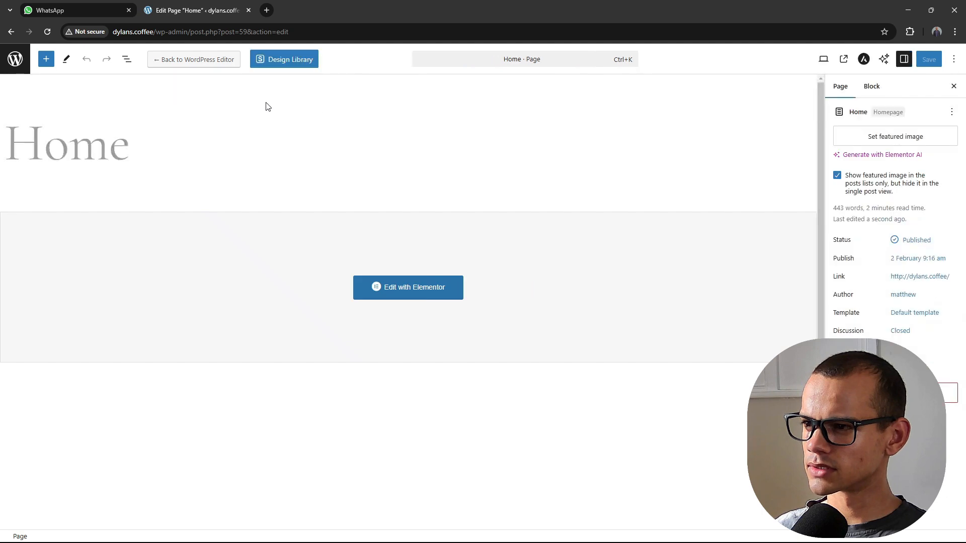
click(15, 60)
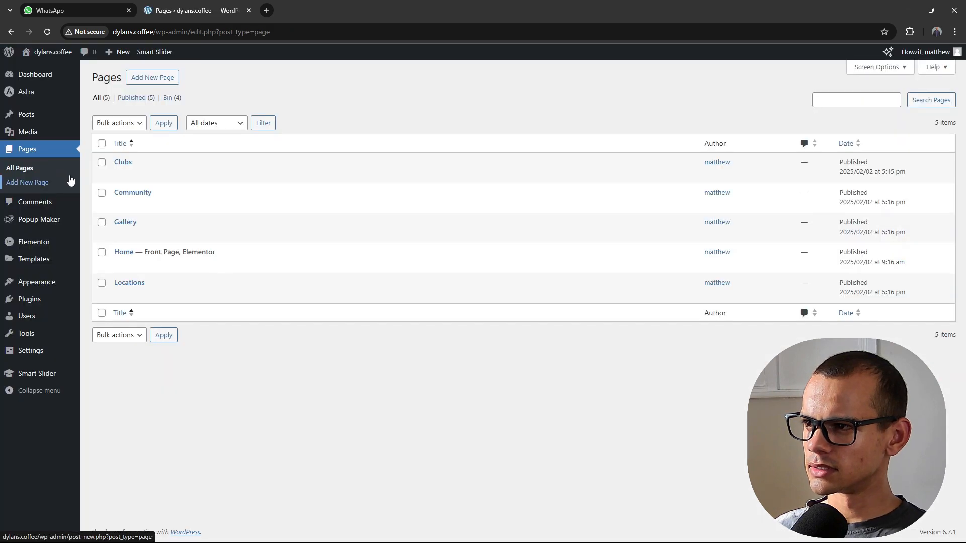
click(57, 53)
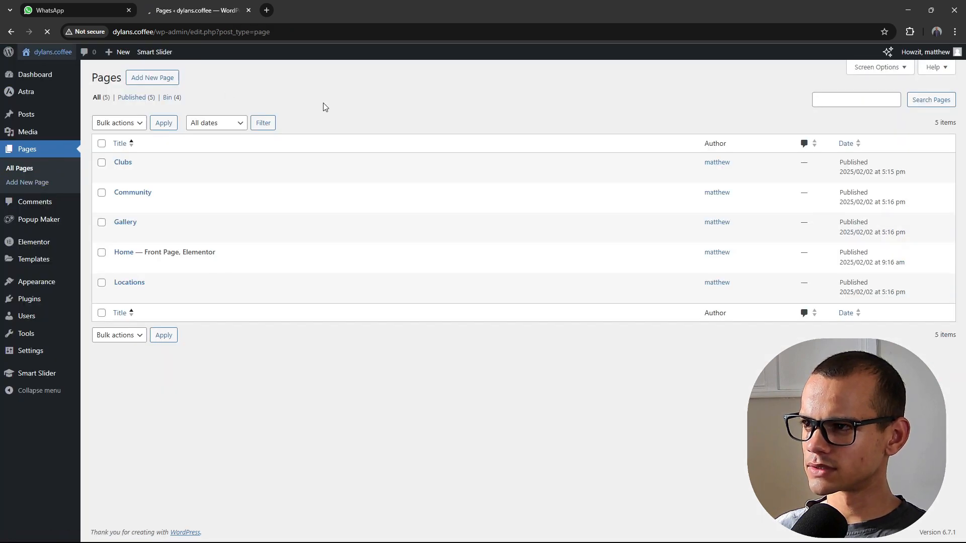
scroll(322, 121, down, 7)
scroll(308, 170, down, 3)
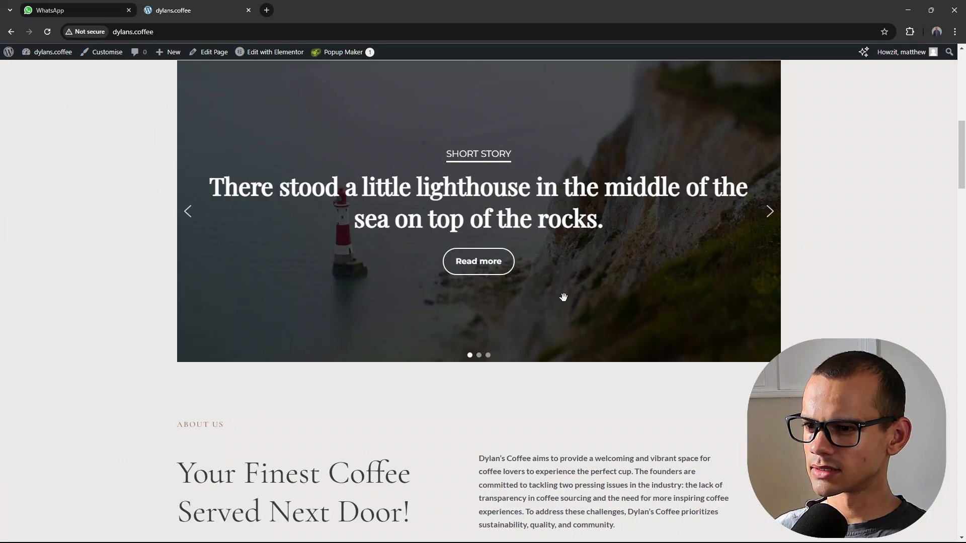
scroll(307, 270, up, 2)
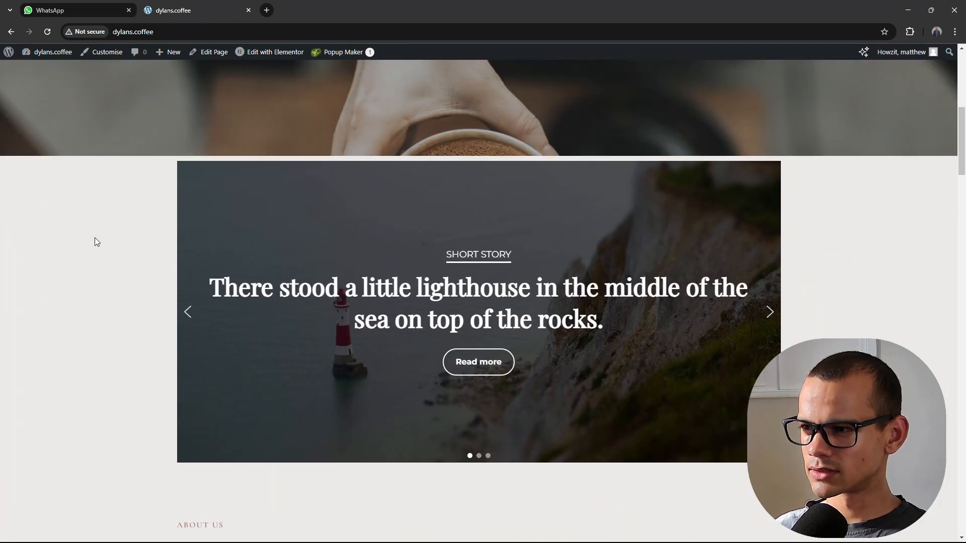
drag(95, 238, 808, 234)
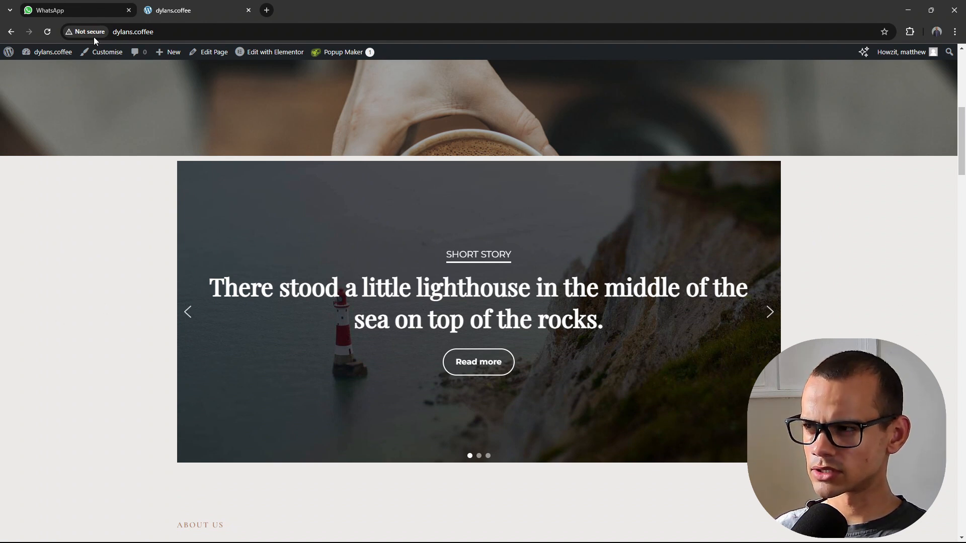
Return to the WordPress admin and open the Free Full-width slider for editing from the Smart Slider dashboard
click(61, 57)
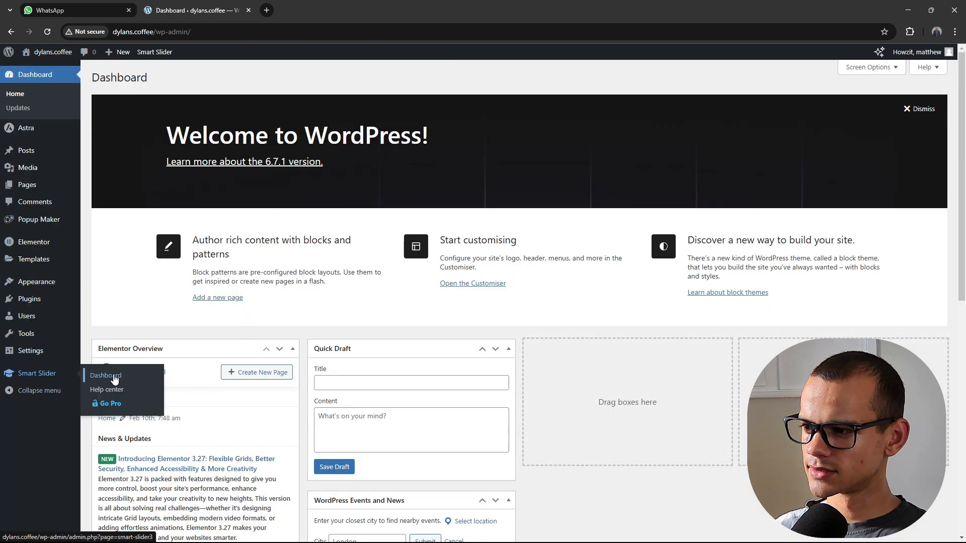
click(113, 377)
click(561, 445)
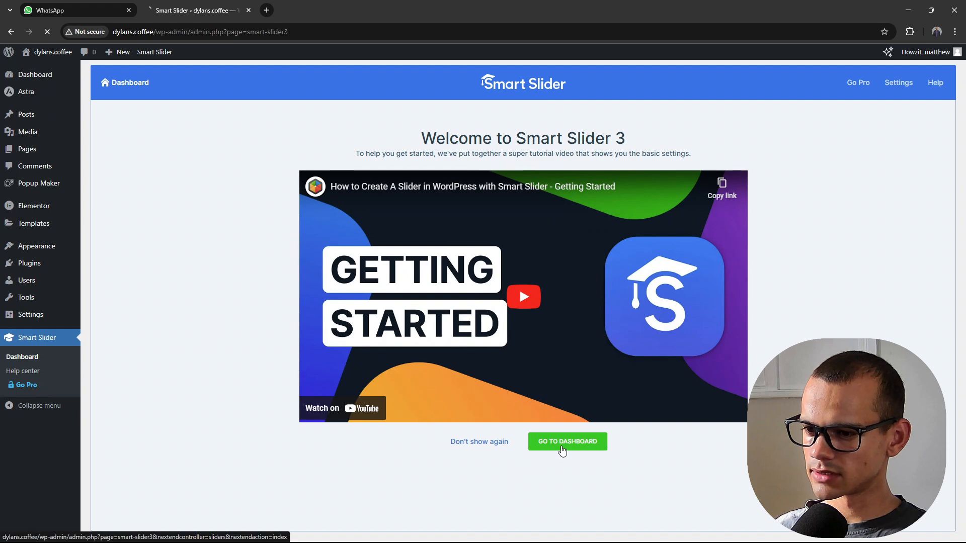
click(332, 166)
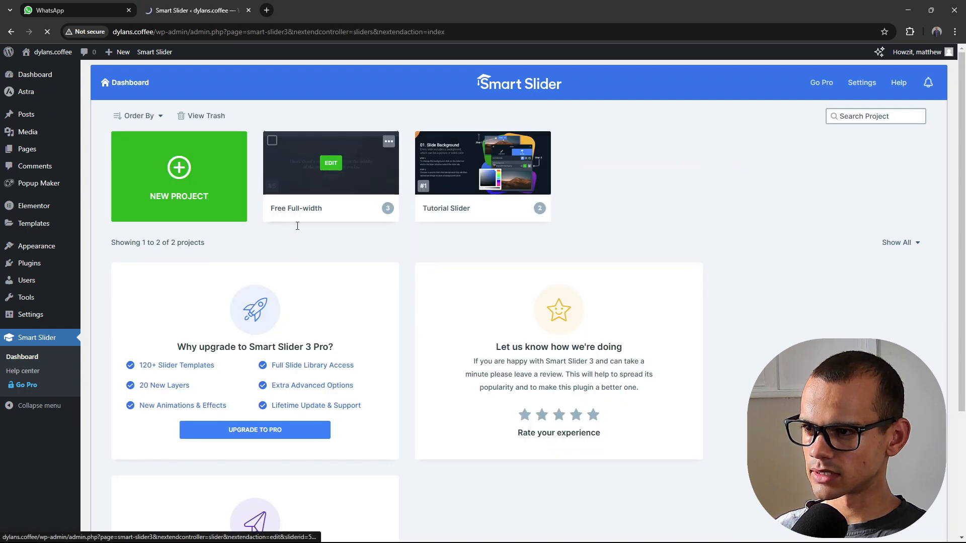
scroll(210, 381, down, 5)
scroll(211, 379, up, 5)
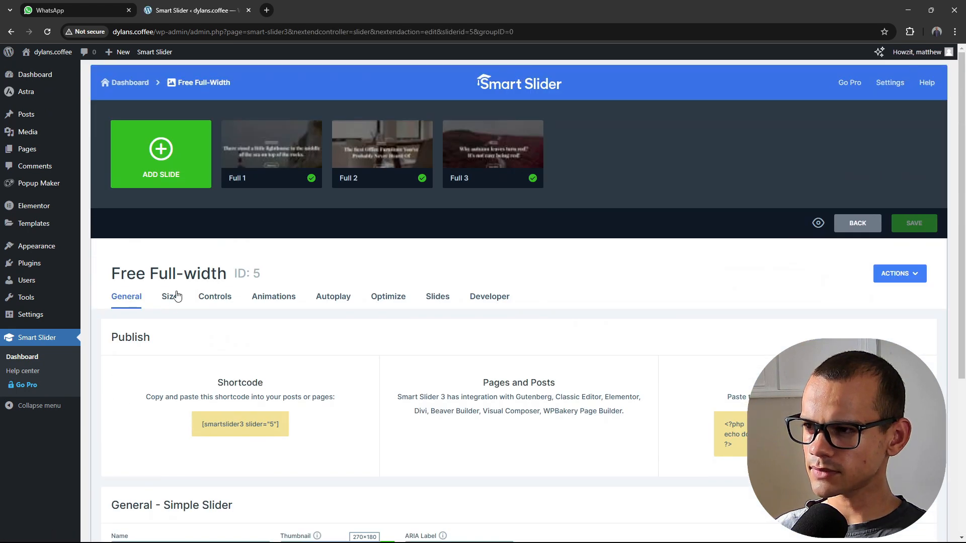
Enable Force Full Width in the slider's size layout settings and save the slider
click(170, 296)
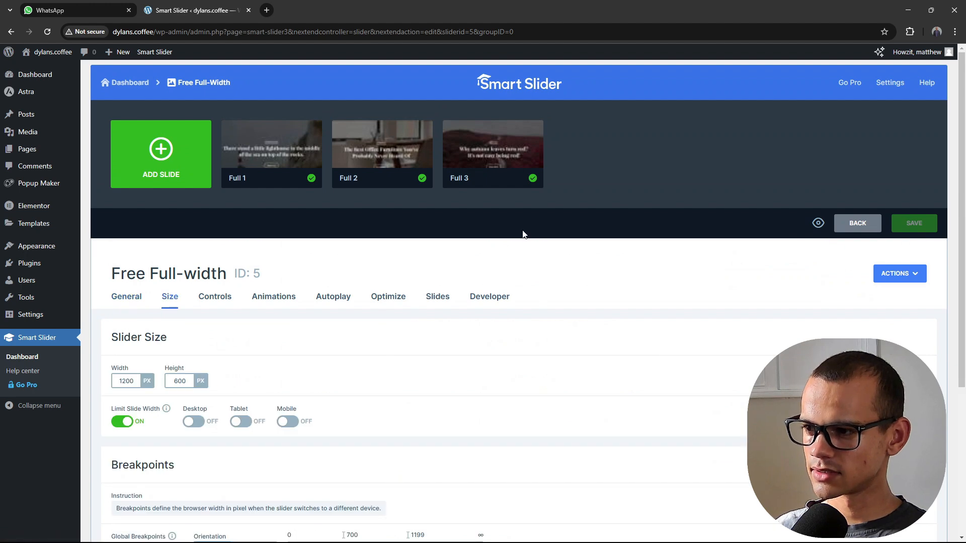
scroll(520, 235, down, 4)
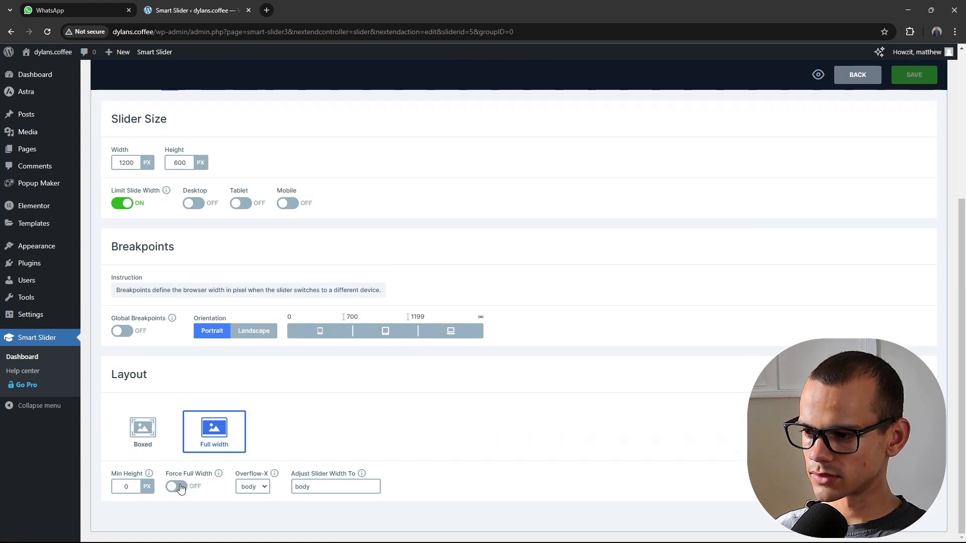
click(181, 488)
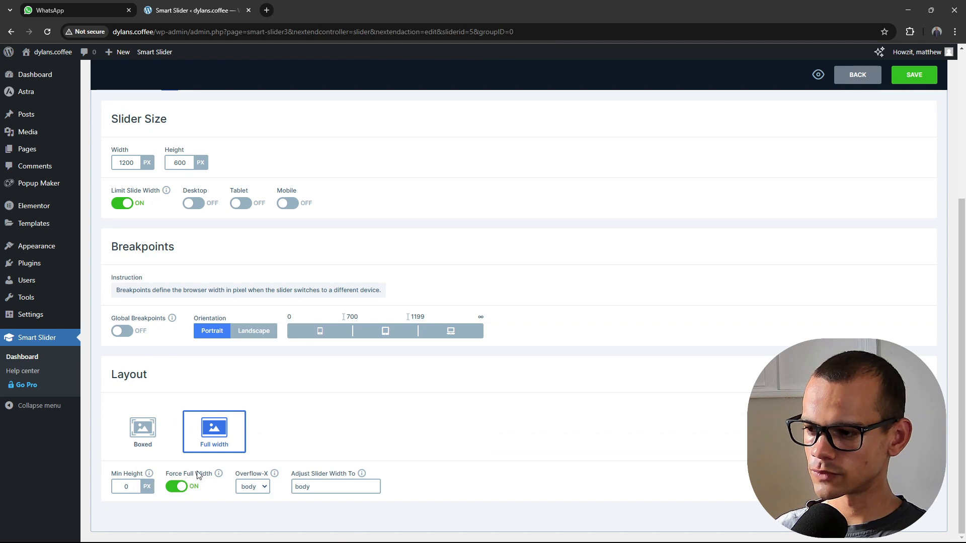
scroll(332, 414, up, 4)
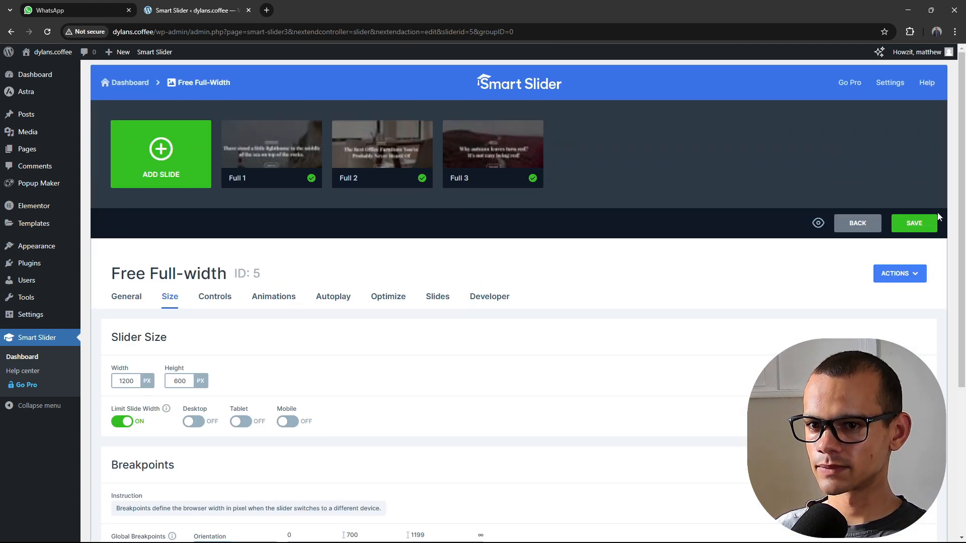
click(914, 222)
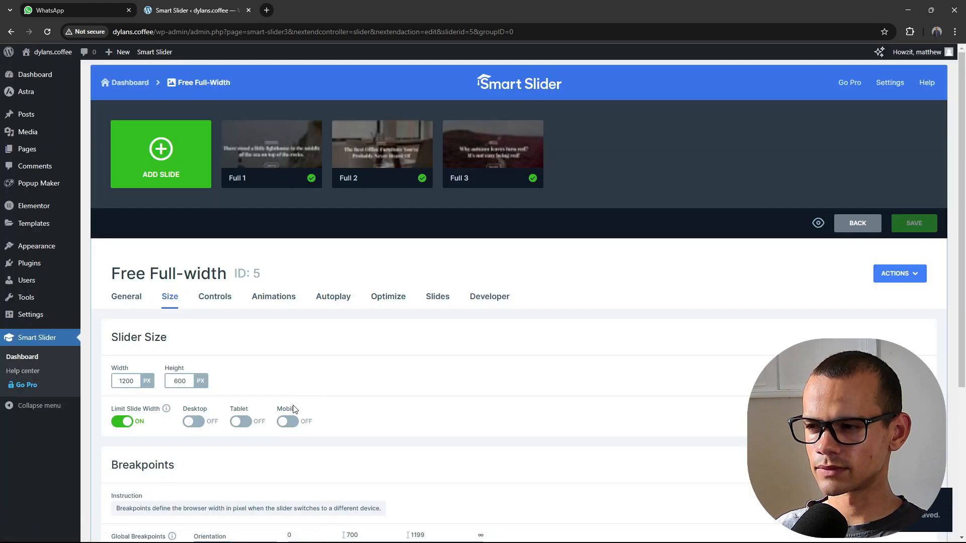
Visit the live site and examine the slider's width on the Home page while advancing through its slides
scroll(295, 408, down, 2)
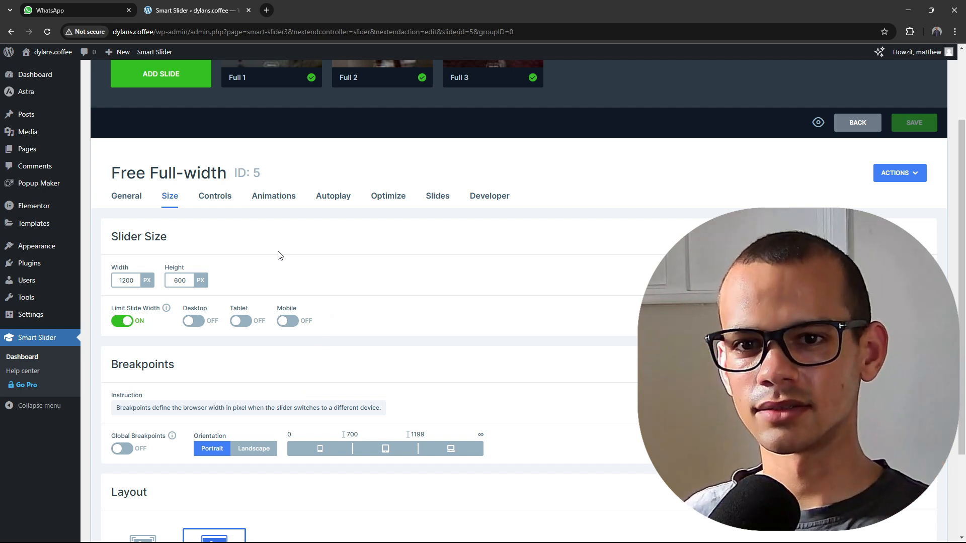
click(49, 53)
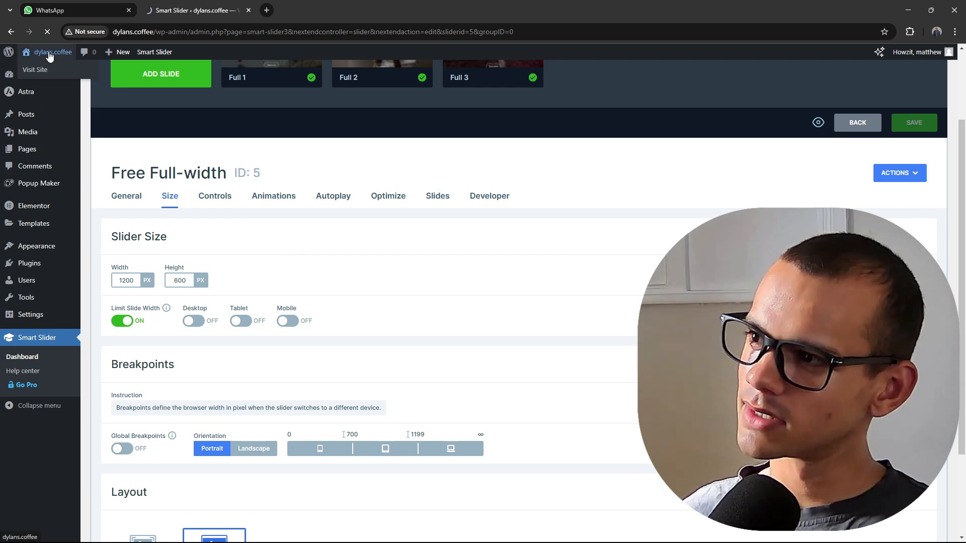
scroll(240, 295, down, 8)
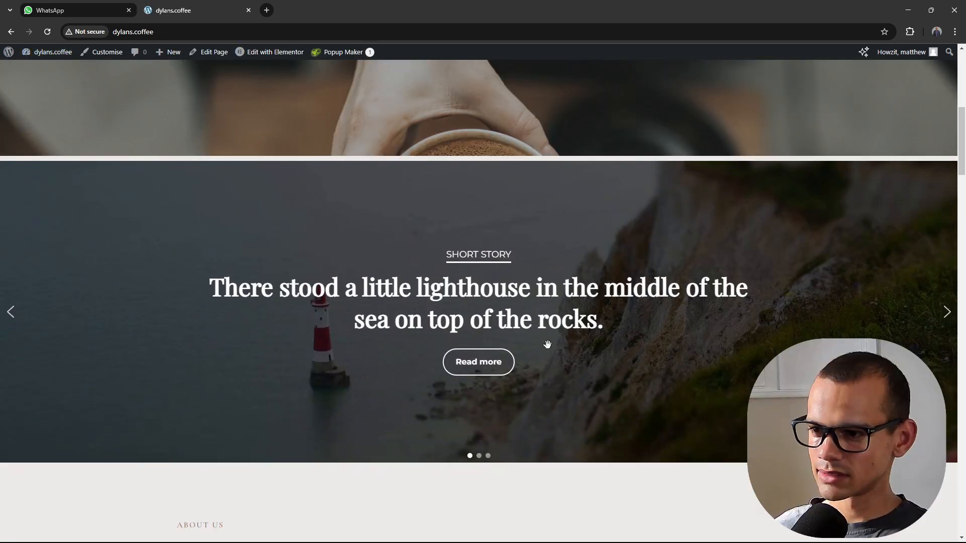
click(947, 313)
click(947, 313)
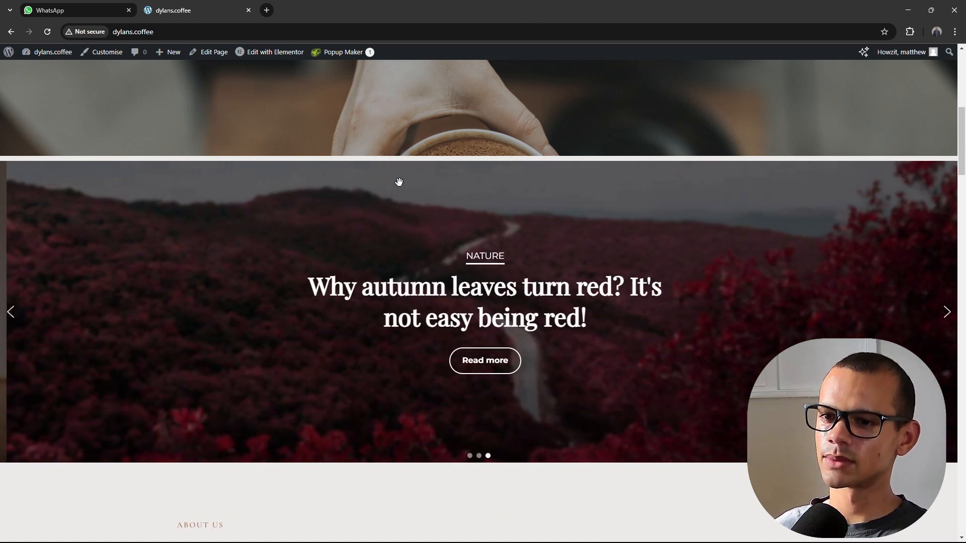
Return to the WordPress admin and open the Free Full-width slider from the Smart Slider dashboard, dismissing the welcome screen permanently
mouse_move(59, 58)
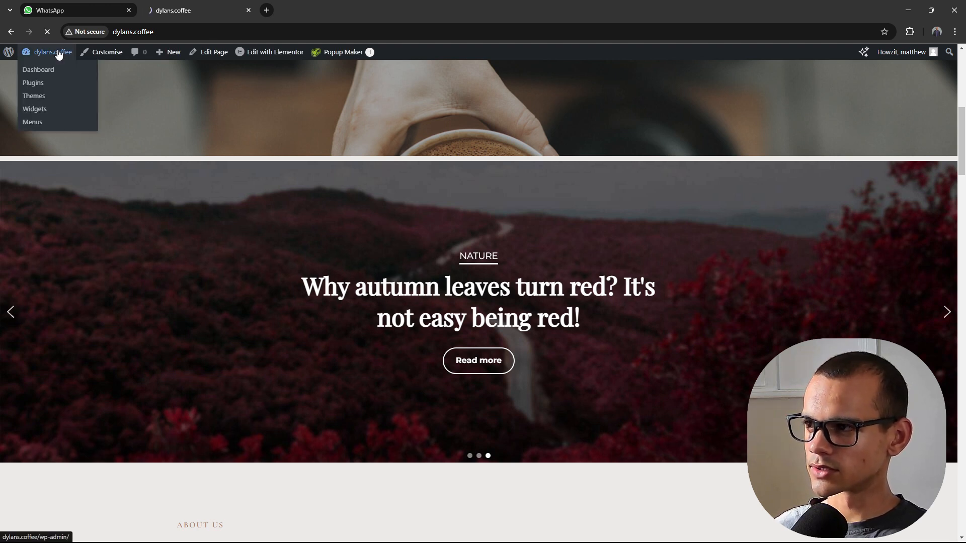
click(35, 65)
mouse_move(39, 381)
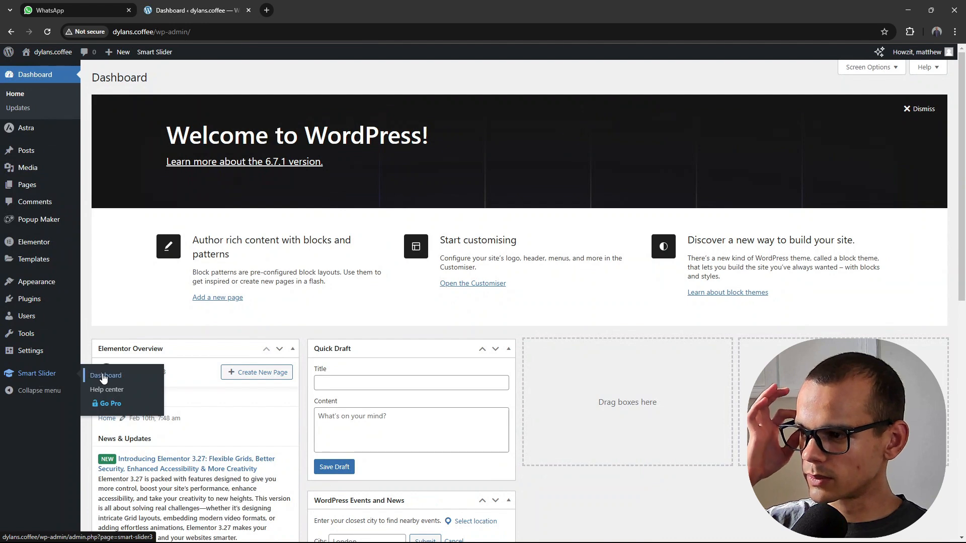
click(103, 375)
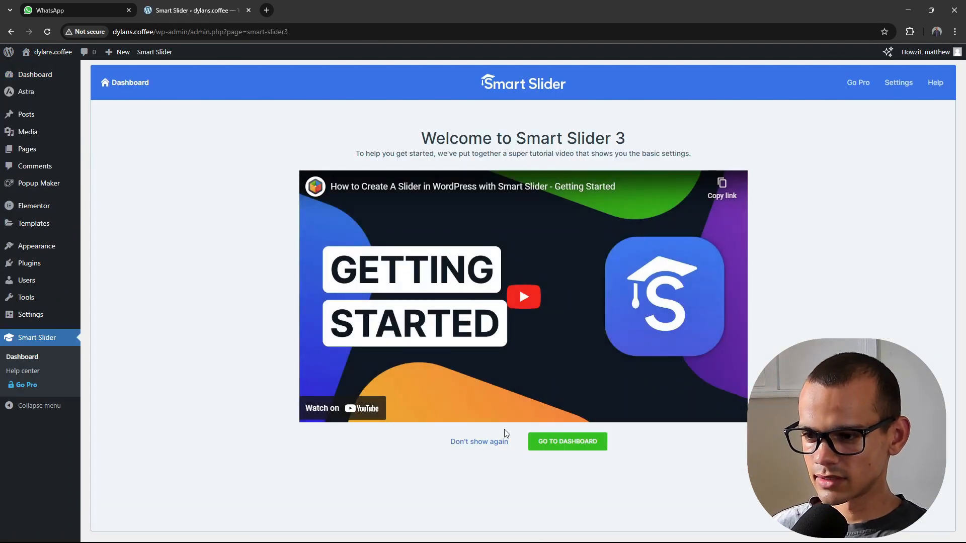
click(484, 444)
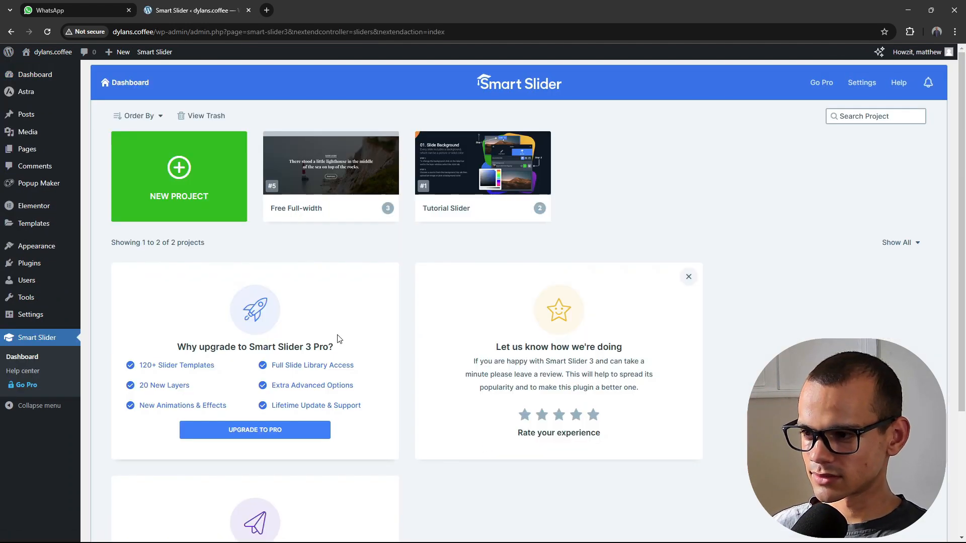
click(331, 166)
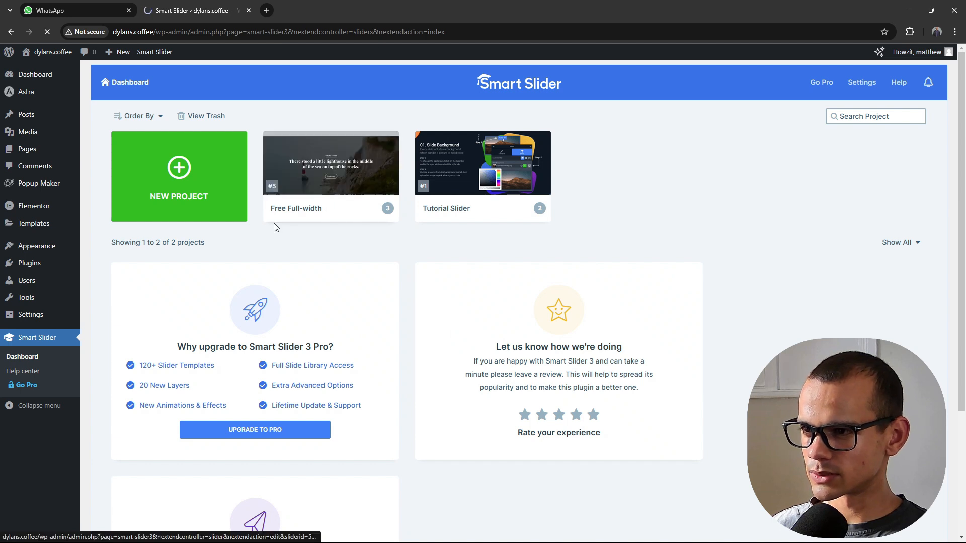
Turn on Autoplay for the Free Full-width slider and save it
scroll(273, 225, down, 2)
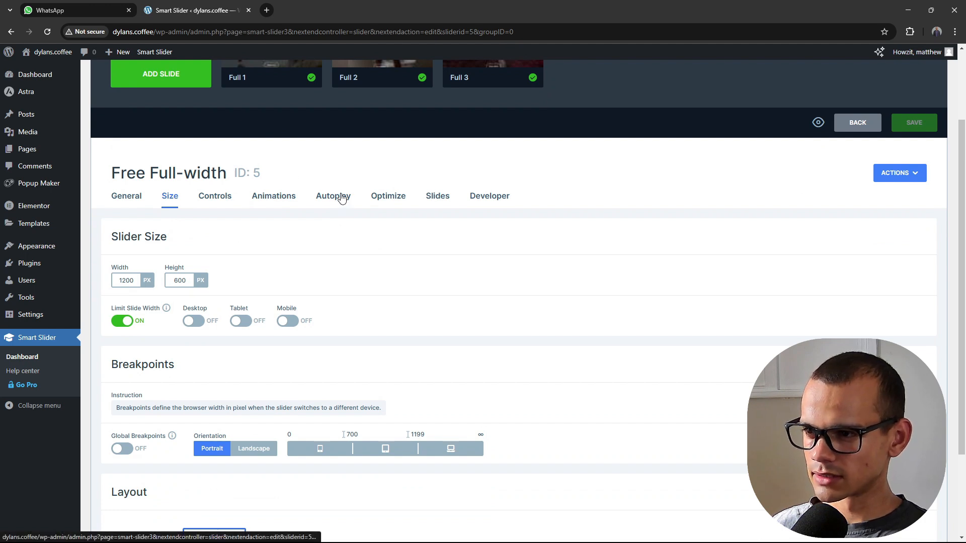
click(341, 197)
click(174, 338)
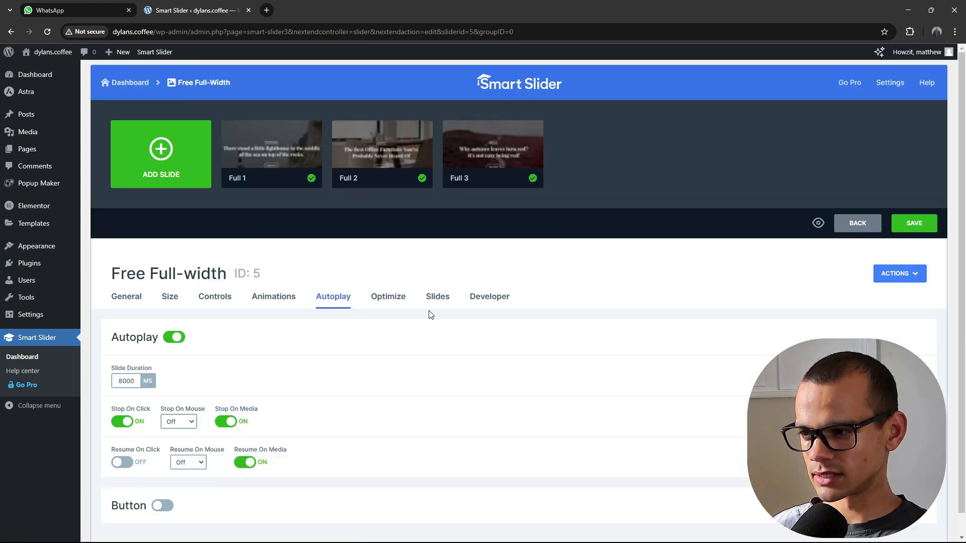
scroll(733, 347, down, 1)
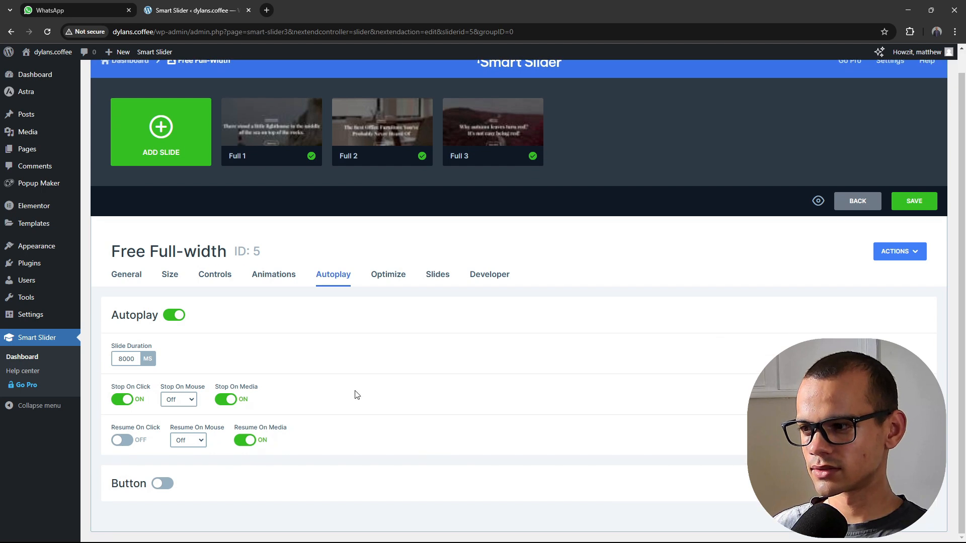
double_click(135, 359)
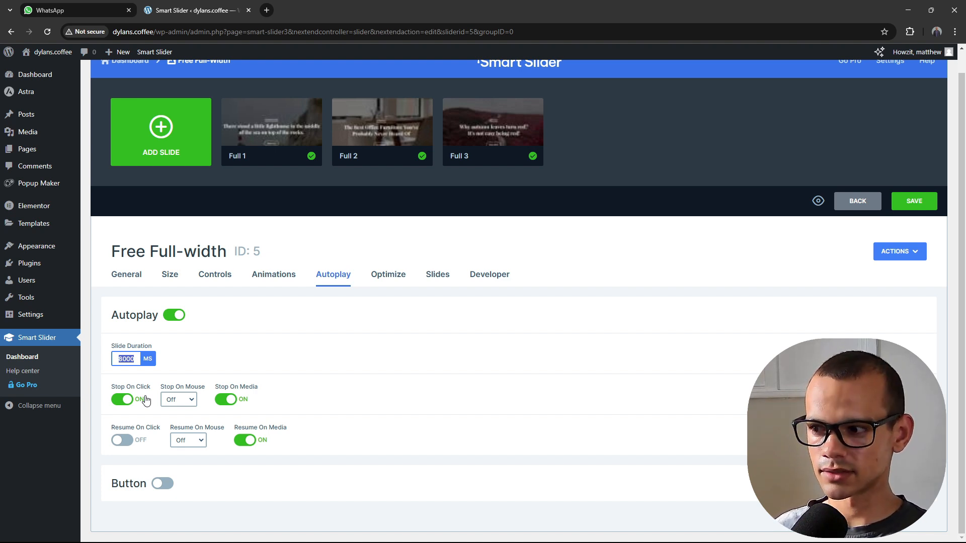
click(135, 358)
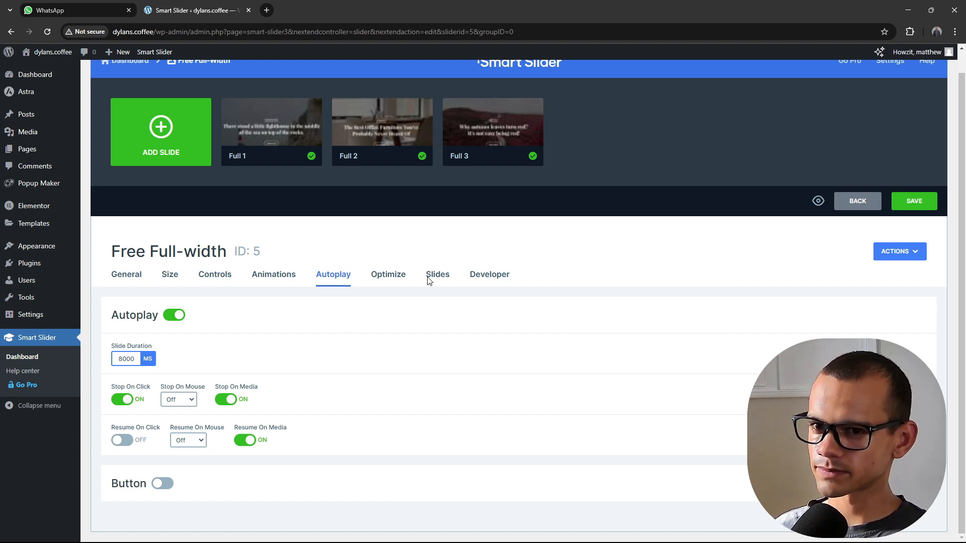
scroll(429, 281, up, 1)
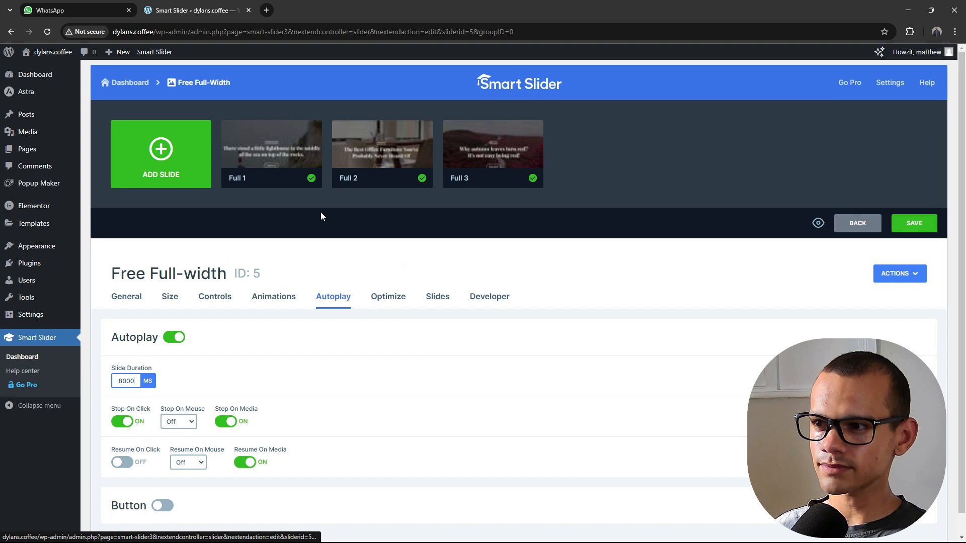
click(903, 226)
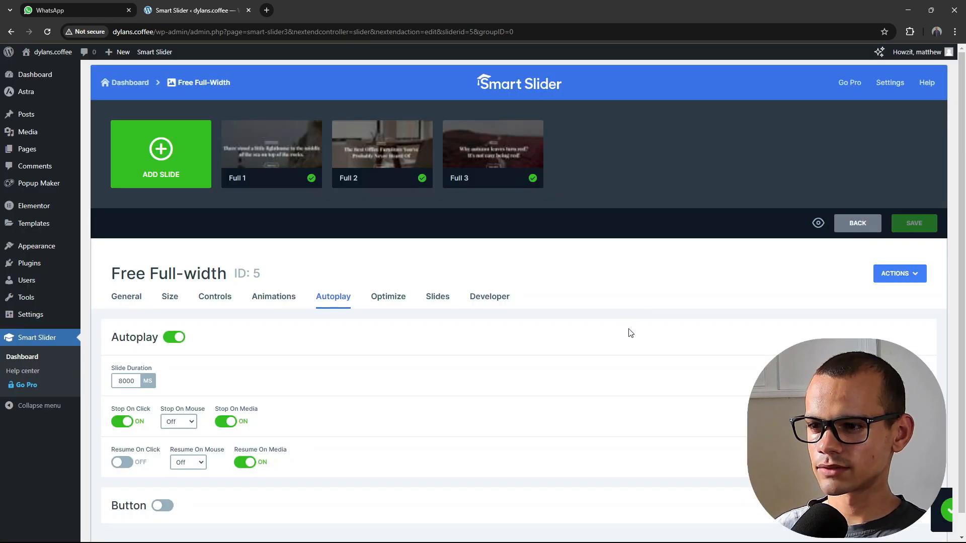
Visit the live site and check the slider on the Home page with autoplay enabled
click(57, 60)
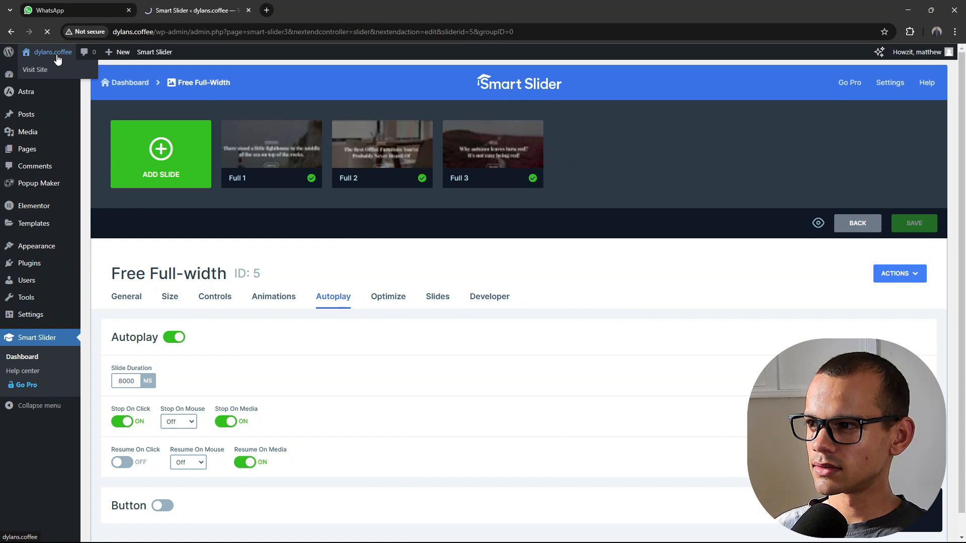
scroll(508, 221, down, 5)
scroll(508, 222, down, 1)
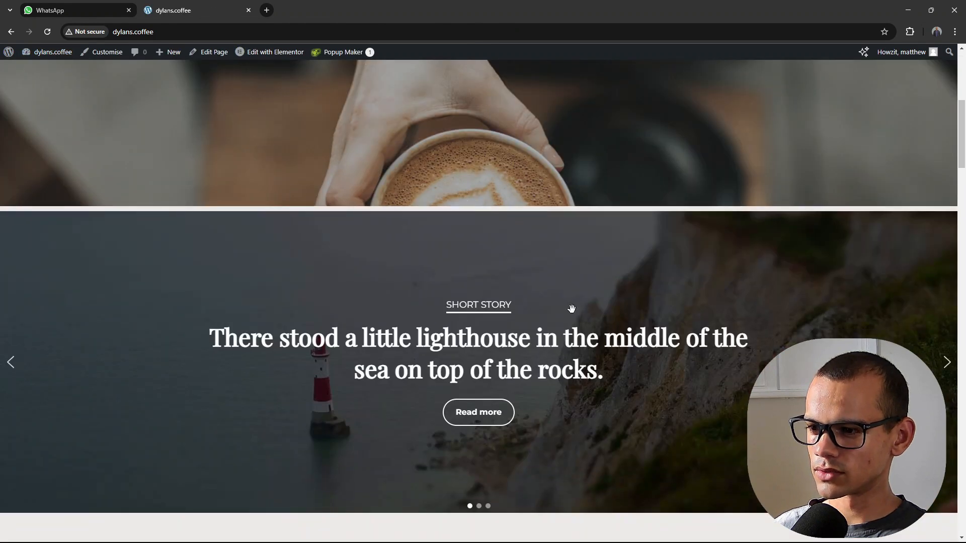
Reopen the Free Full-width slider from the WordPress admin and open its Full 1 slide for editing
click(44, 67)
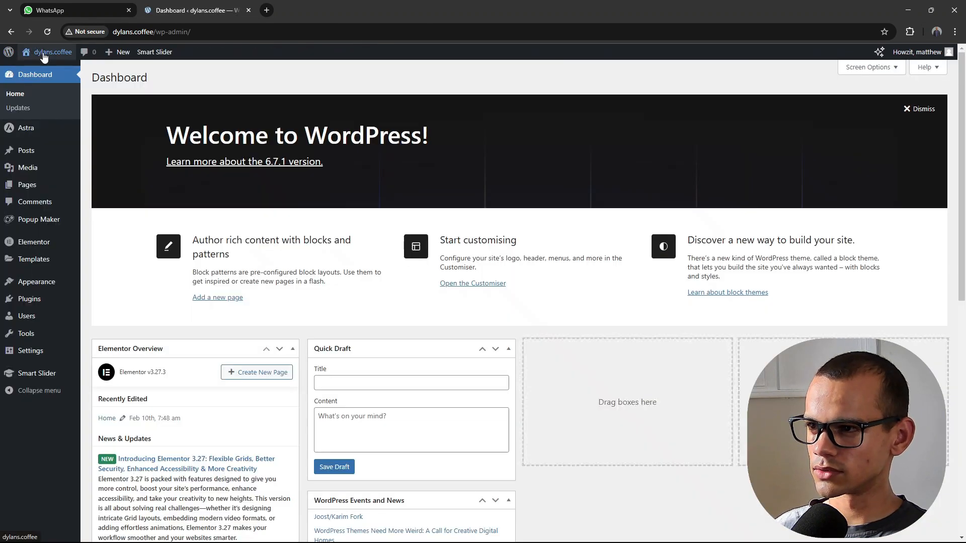
mouse_move(38, 379)
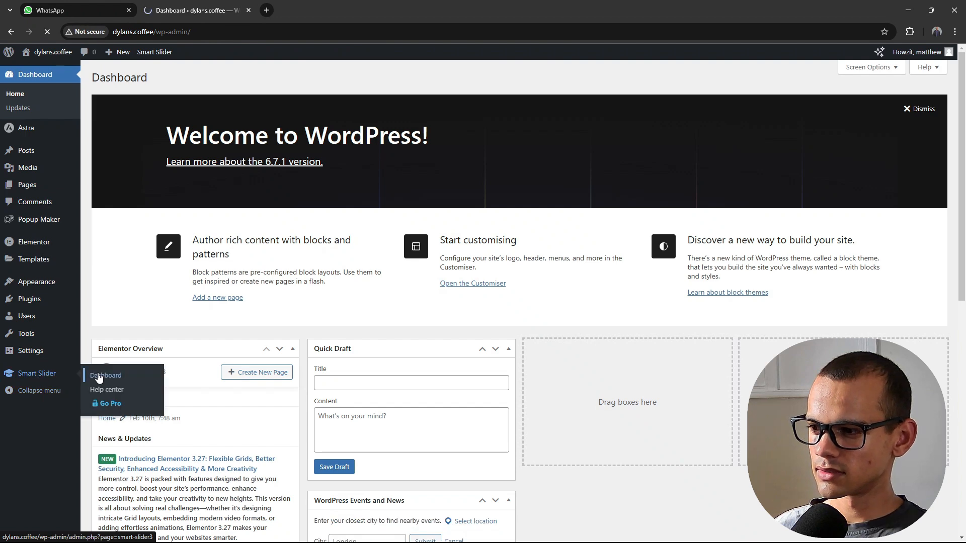
click(98, 377)
mouse_move(325, 173)
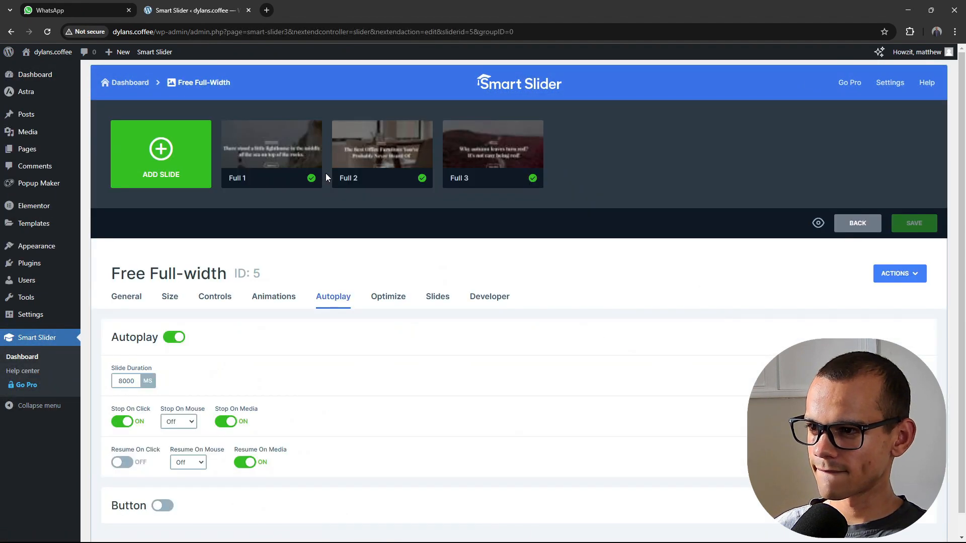
mouse_move(271, 147)
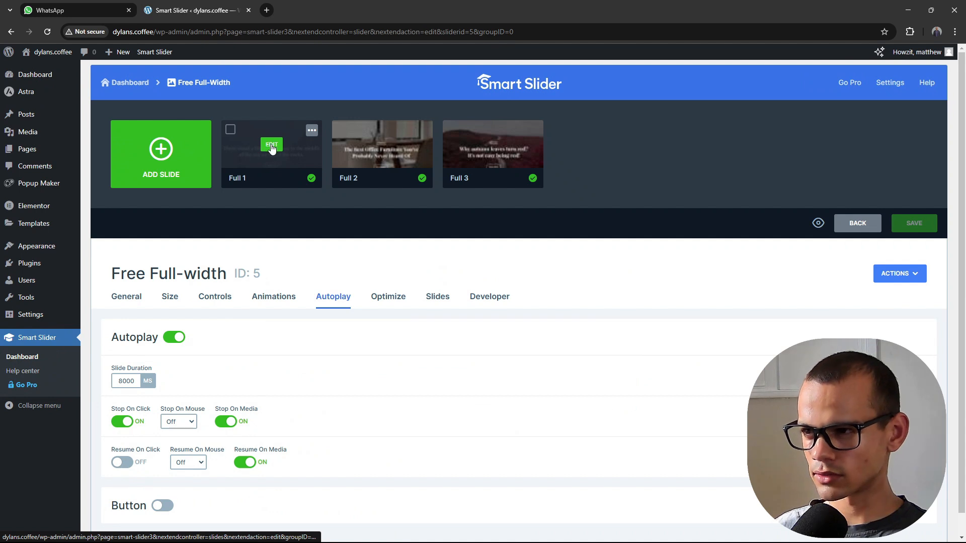
click(271, 146)
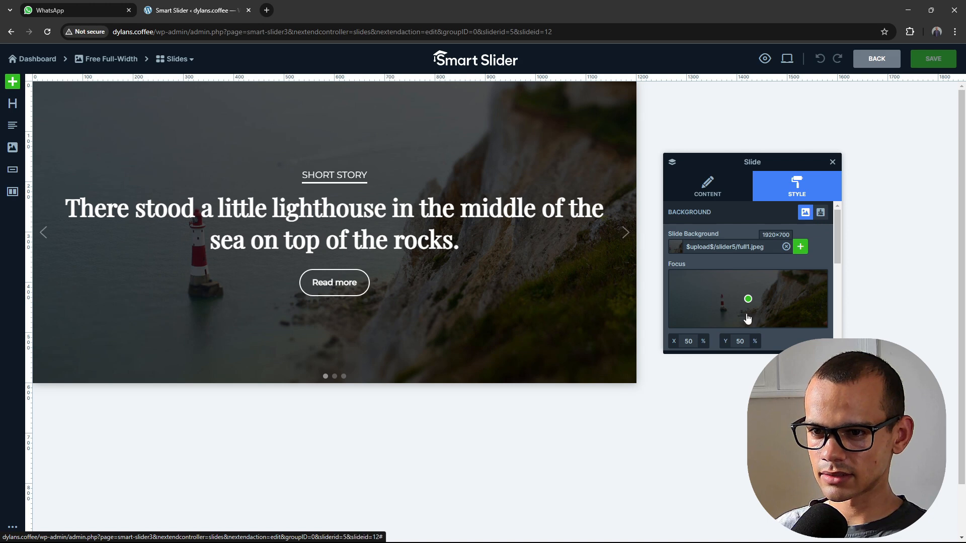
Replace the Full 1 slide's background image with the coffee beans photo coffee-1576552_1920.jpg from the media library
click(786, 247)
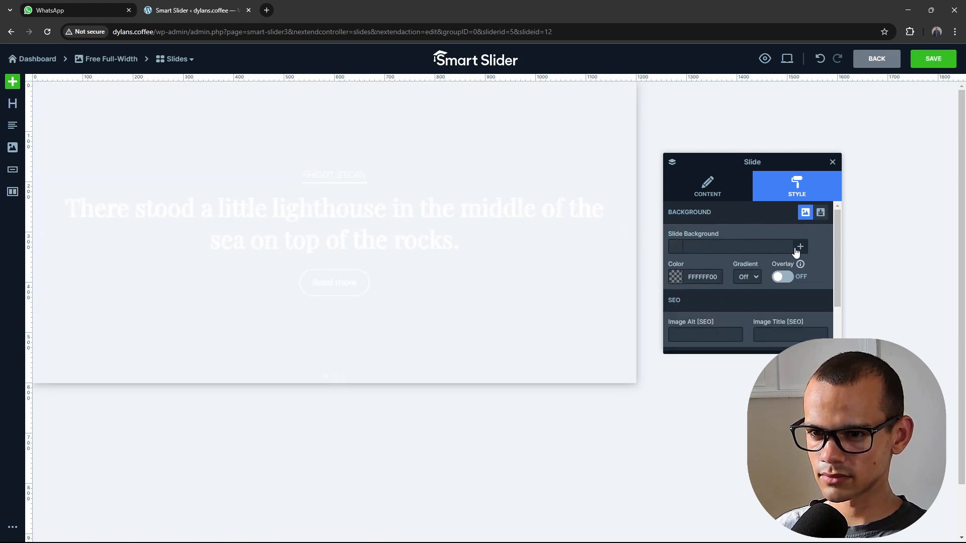
click(799, 247)
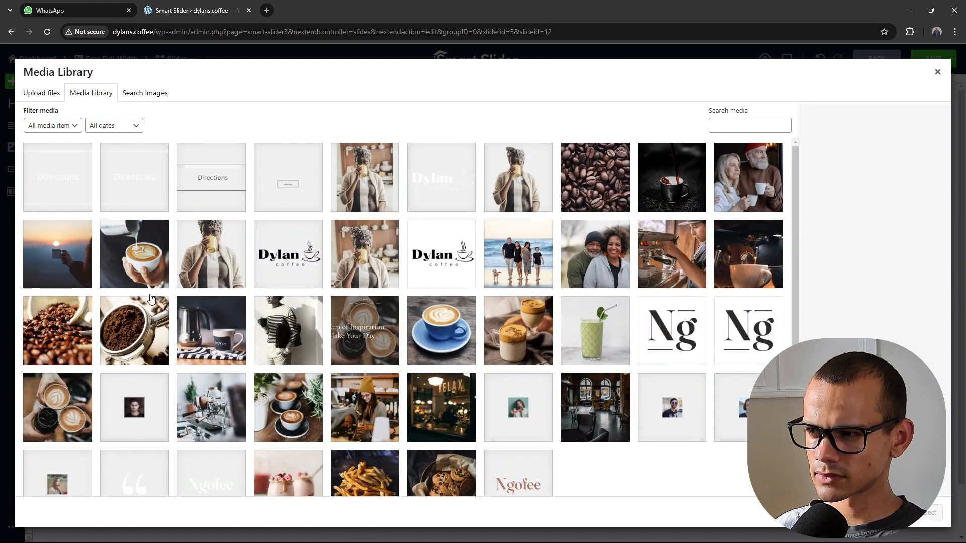
click(77, 336)
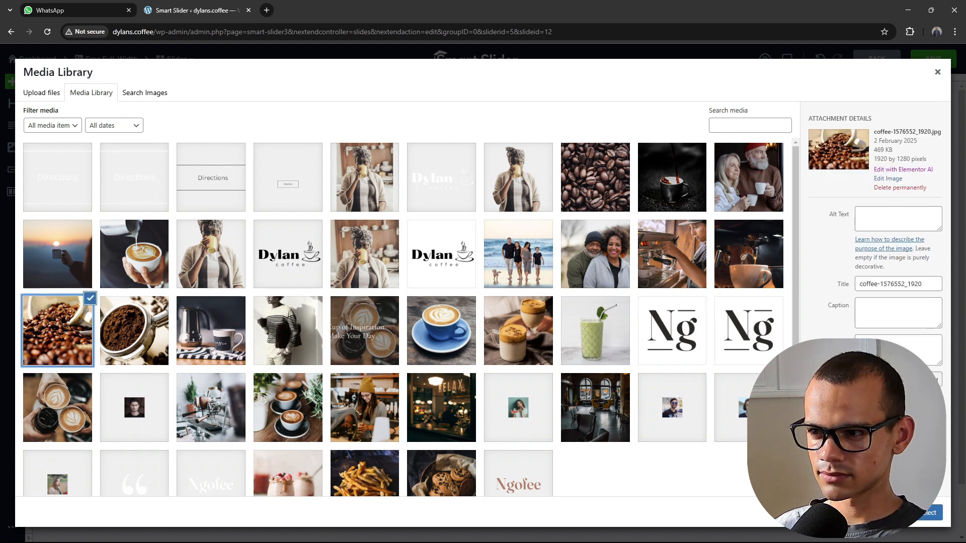
click(935, 516)
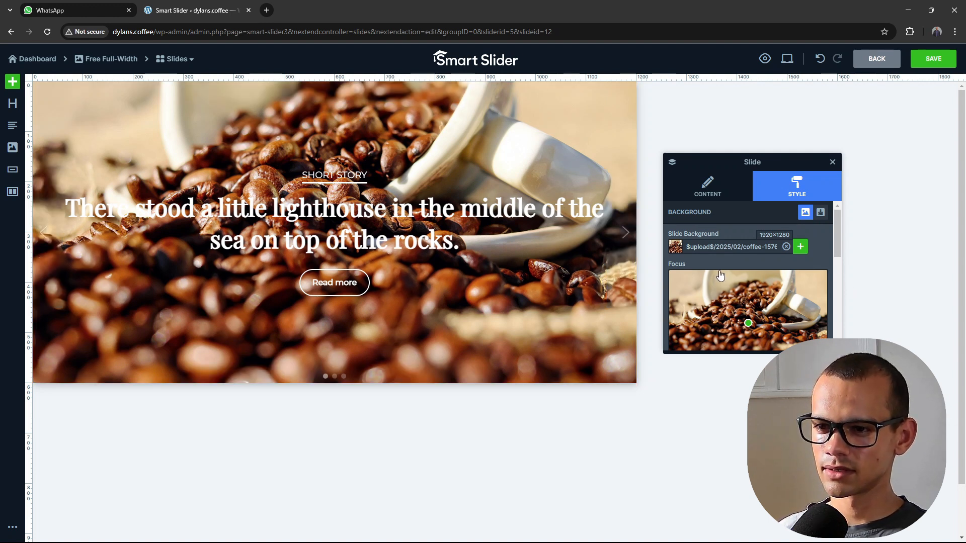
Enable the slide's background overlay and set its color to the semi-transparent near-black 0A0A0A53
scroll(721, 277, down, 3)
scroll(721, 276, down, 1)
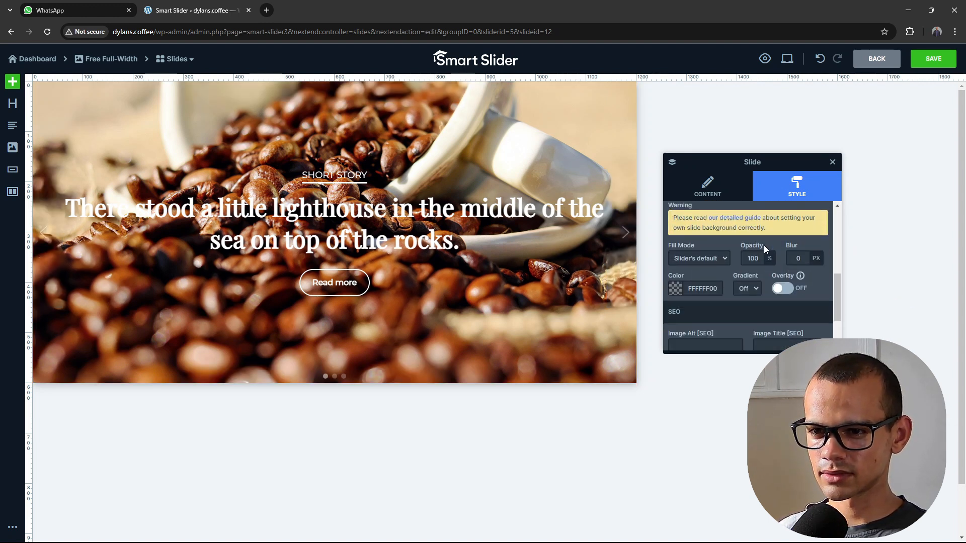
click(783, 291)
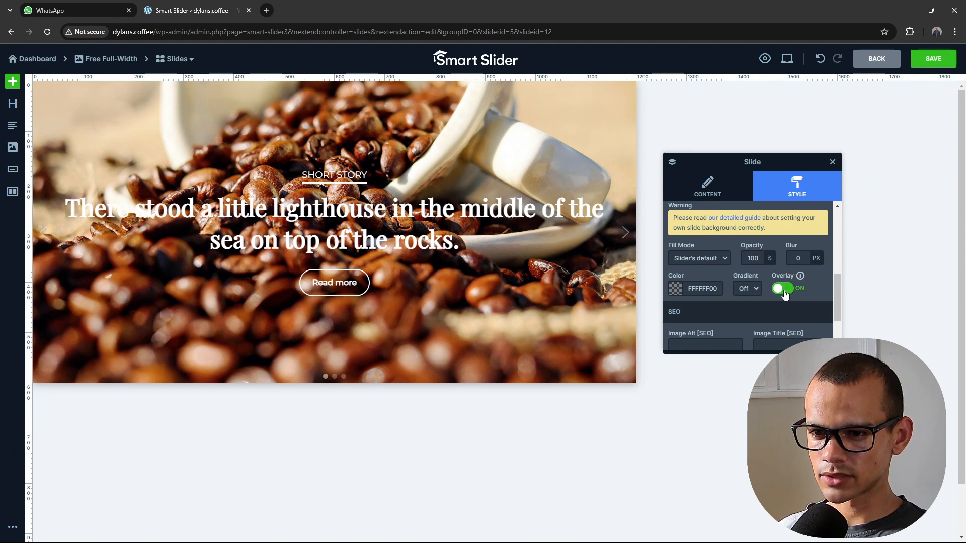
click(674, 296)
click(761, 353)
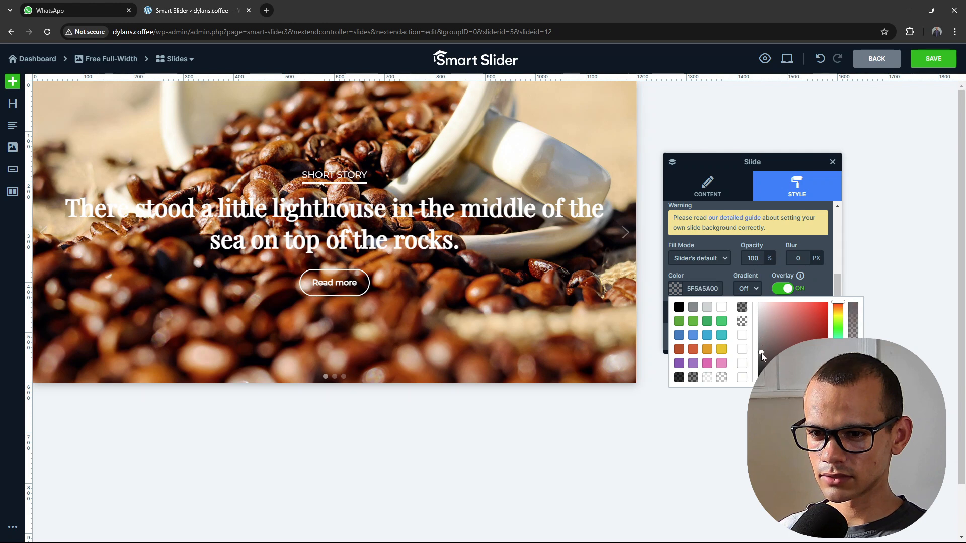
drag(761, 353, 757, 379)
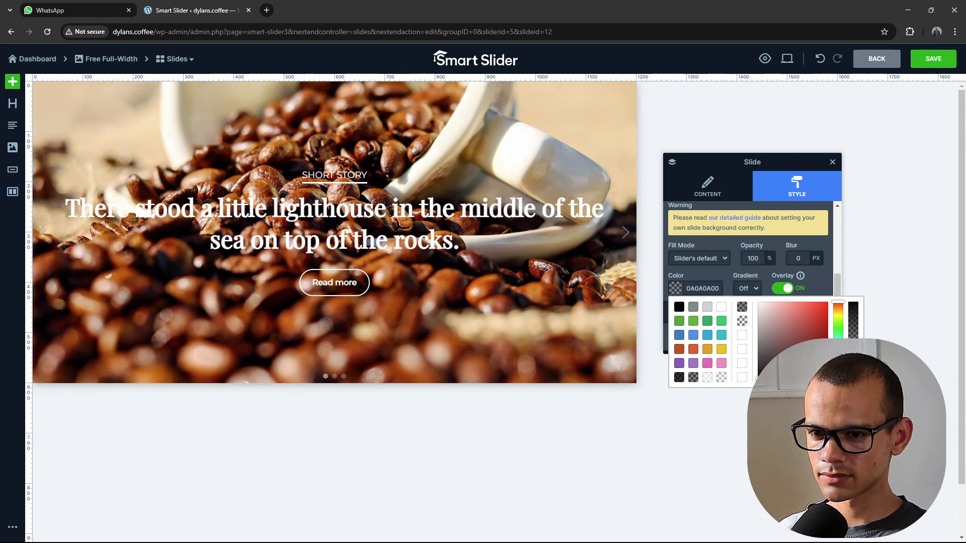
click(853, 374)
drag(853, 377, 855, 359)
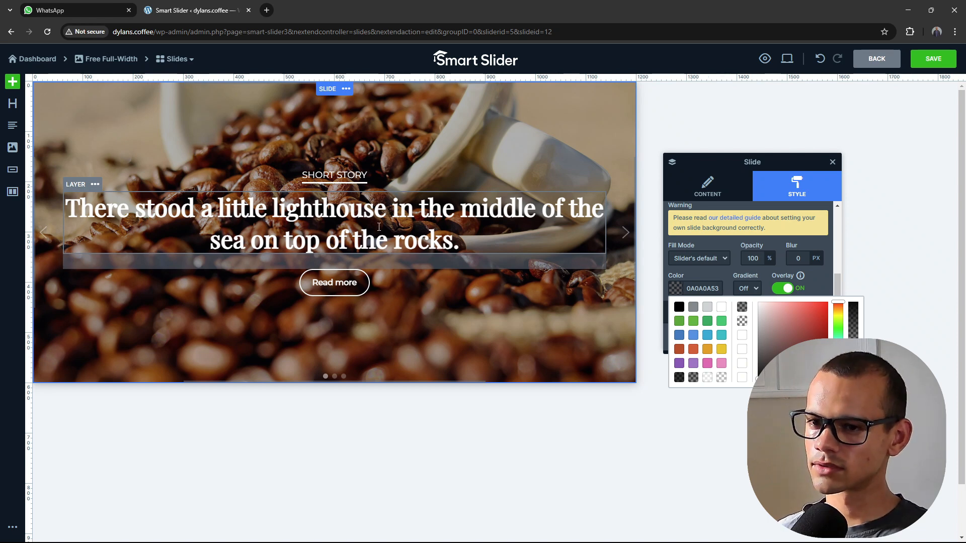
Change the slide's main heading text to "More Coffee?" and delete the "SHORT STORY" layer above it
click(377, 212)
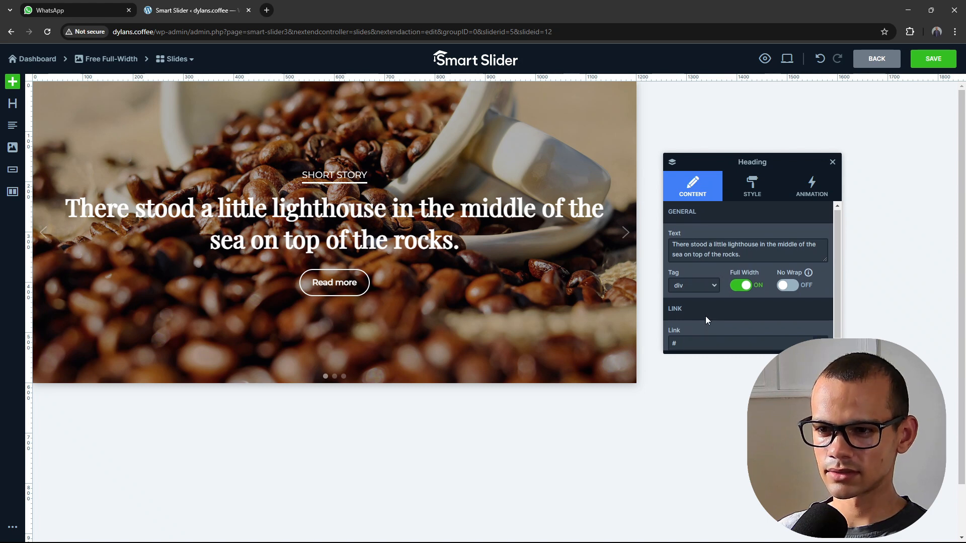
click(750, 190)
click(709, 189)
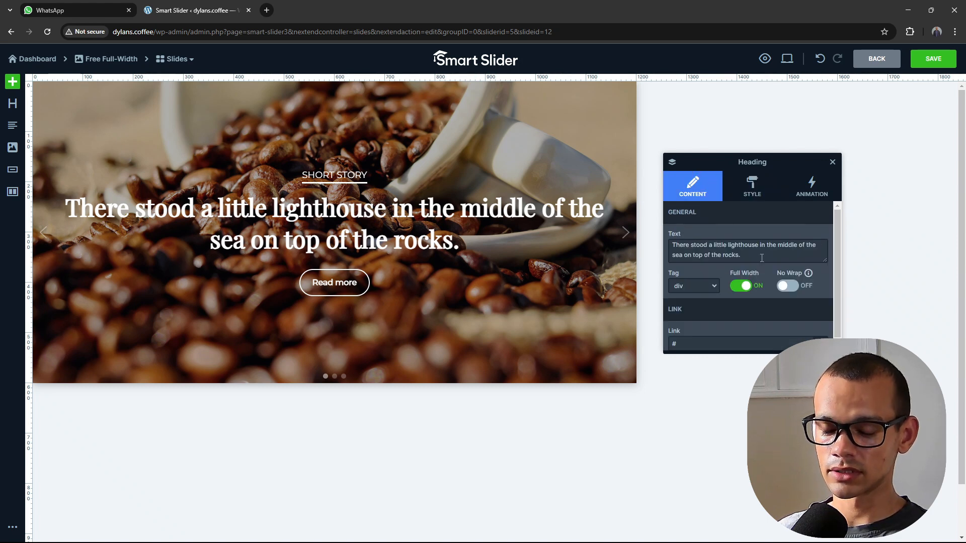
triple_click(762, 258)
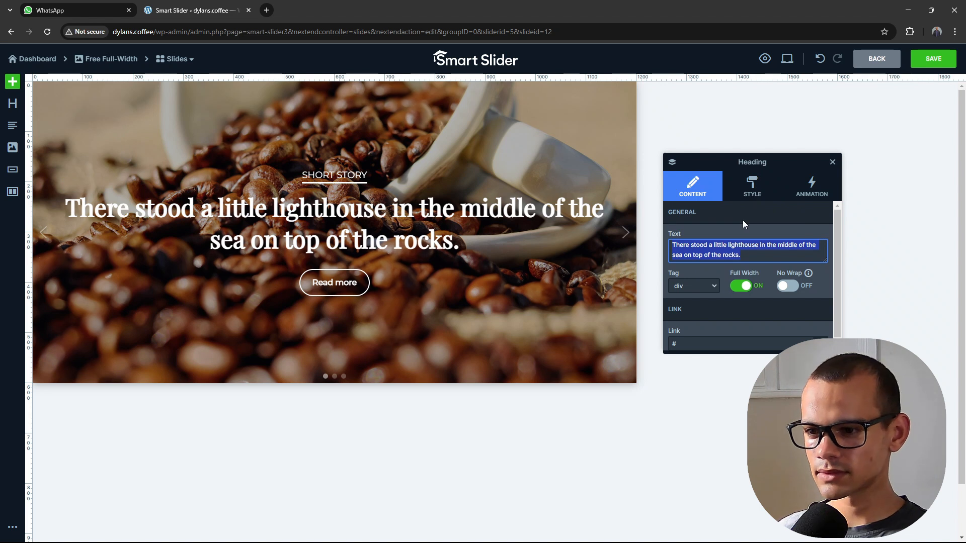
text(More )
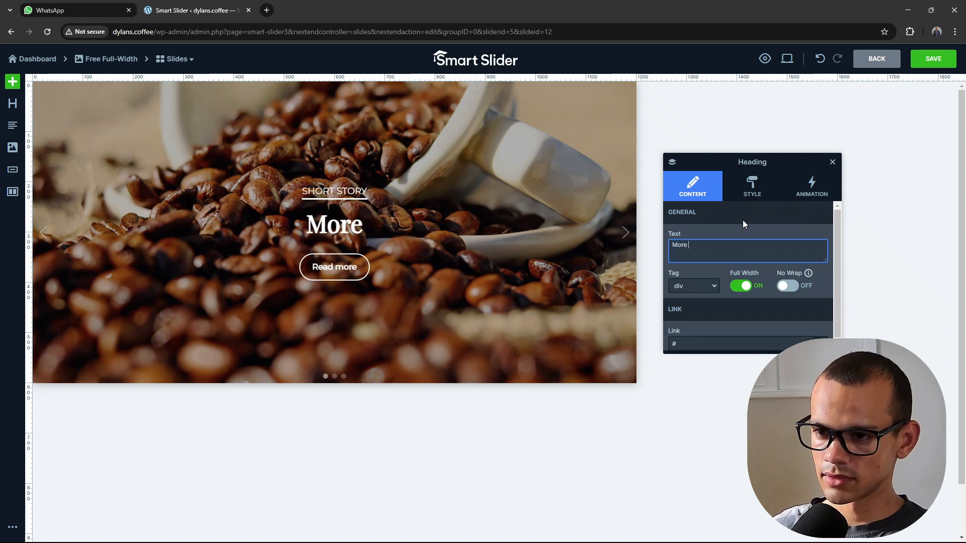
text(Coffee?)
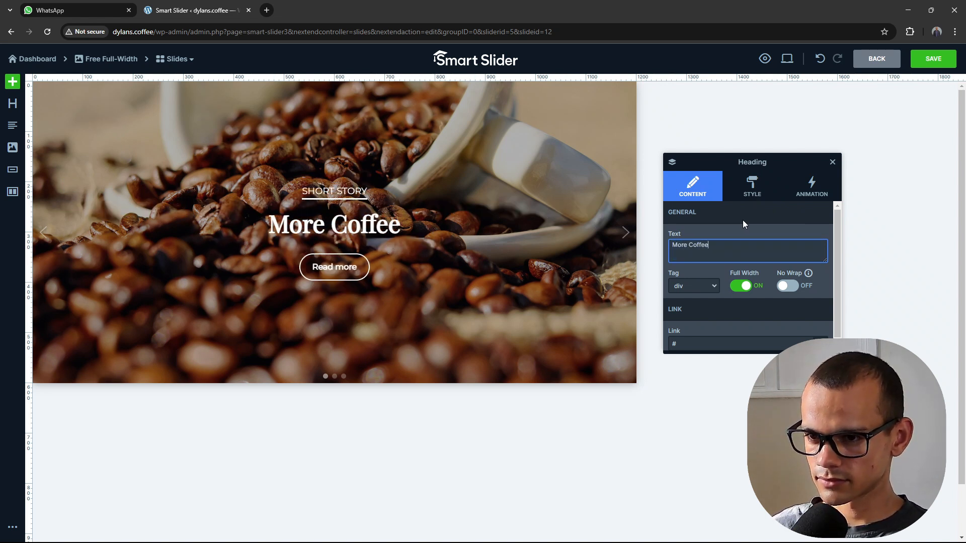
click(758, 186)
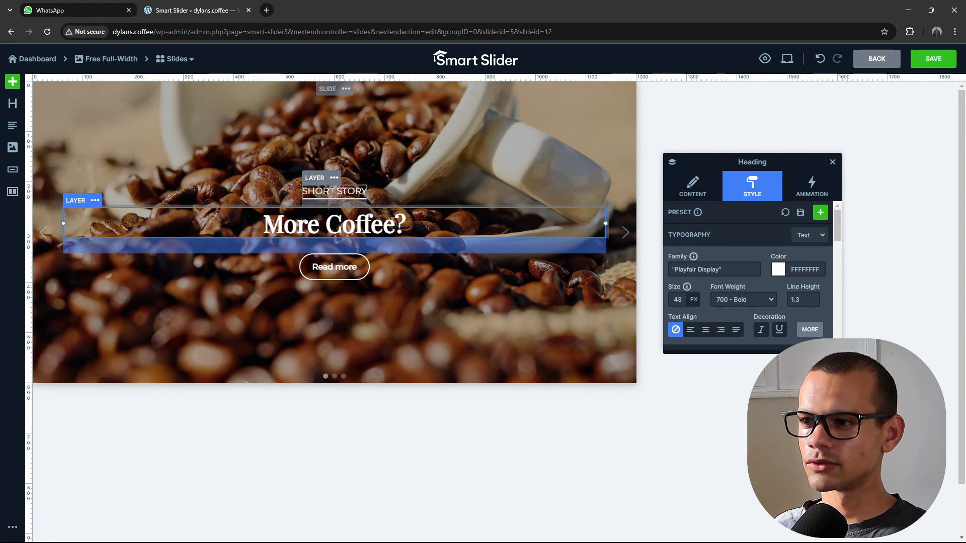
click(334, 177)
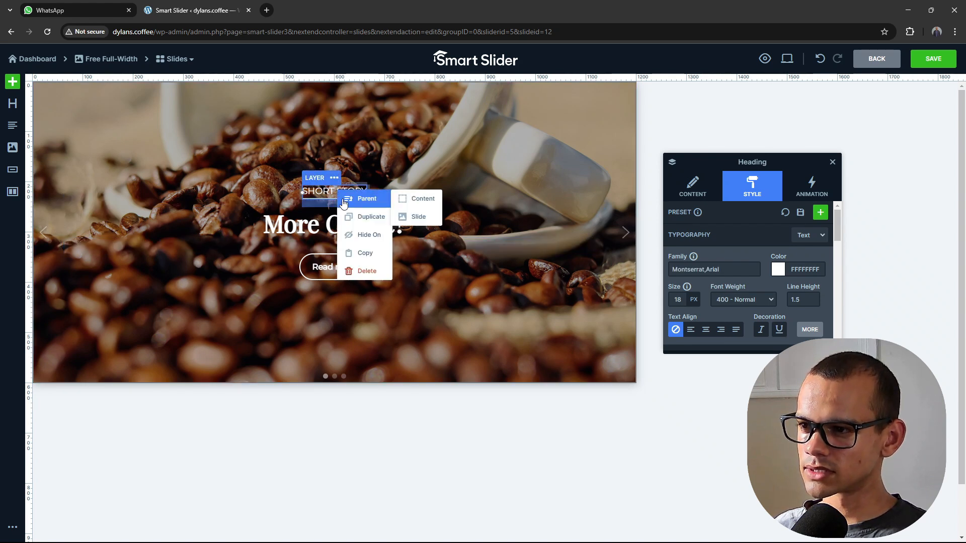
click(352, 271)
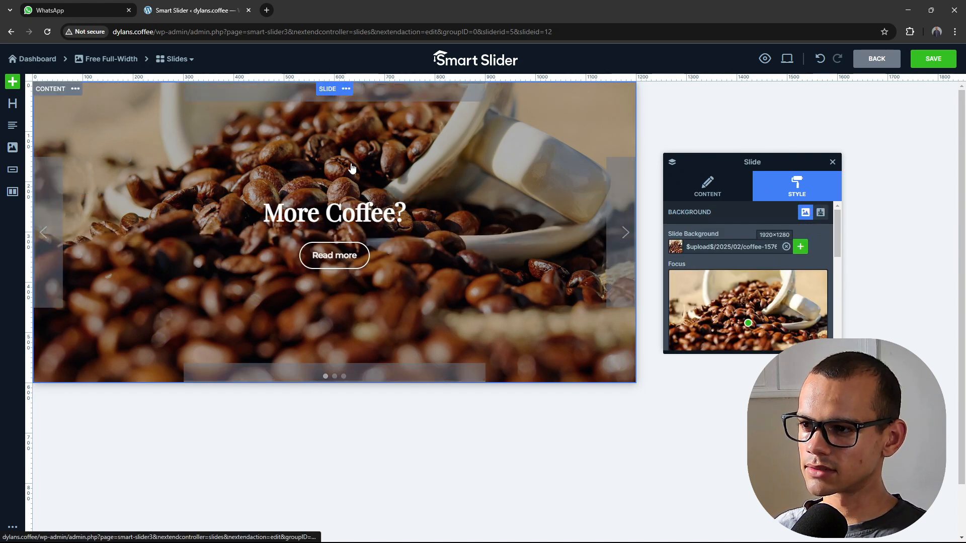
Change the label of the slide's "Read more" button to "Get Directions"
click(338, 259)
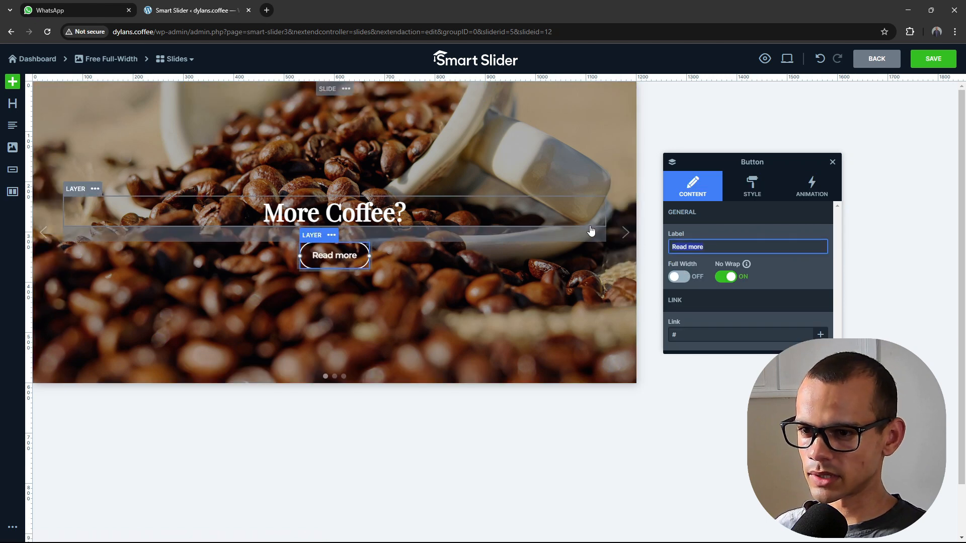
key(BackSpace)
text(g)
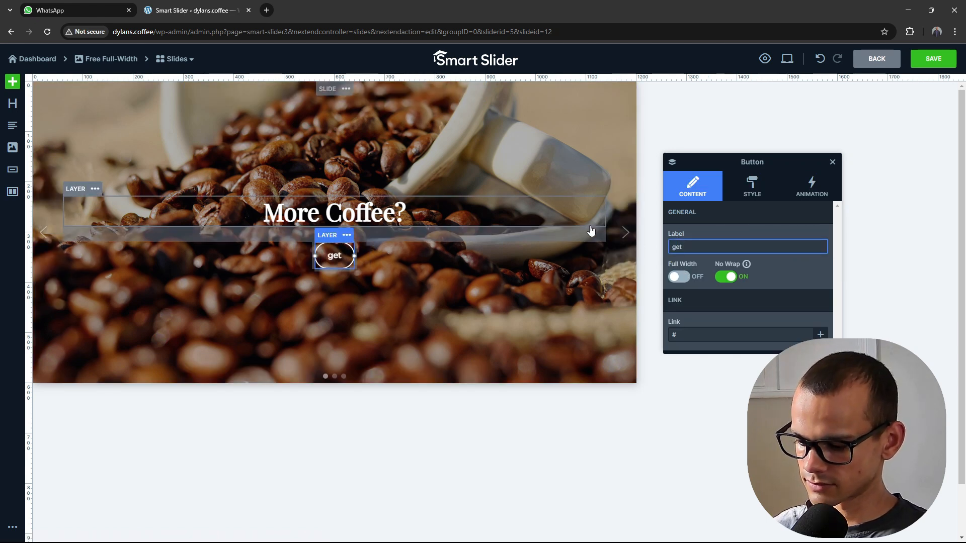
text(et )
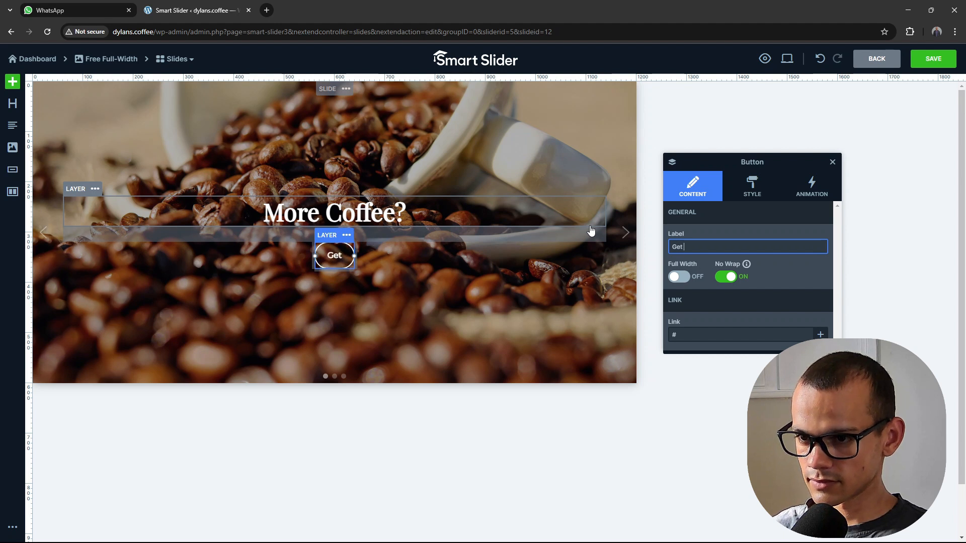
text(Directions)
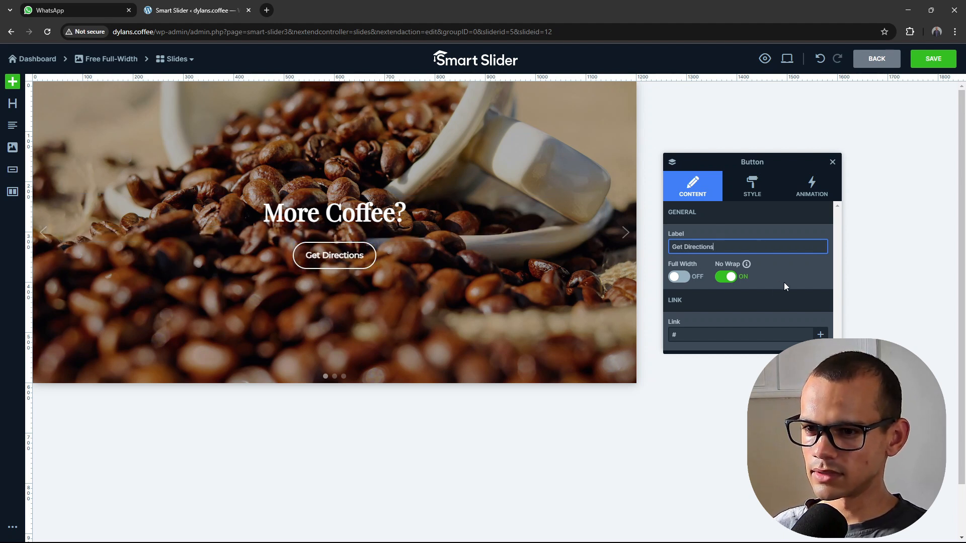
Clear the # placeholder from the Get Directions button's link and save the slide
click(723, 333)
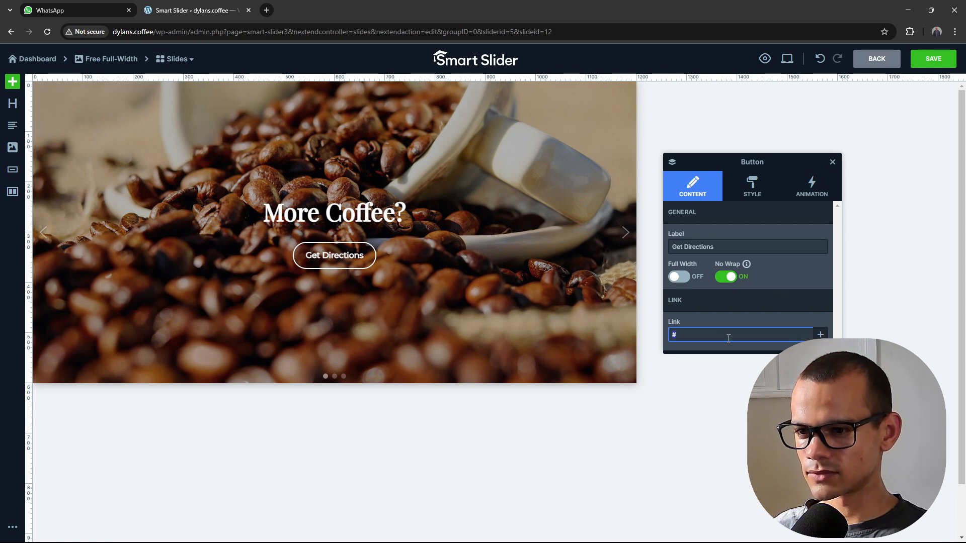
key(BackSpace)
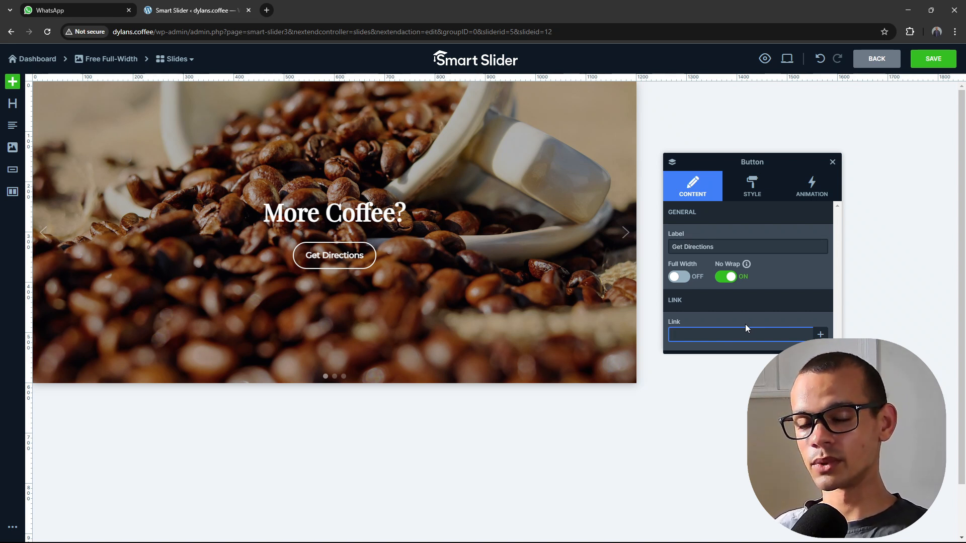
click(753, 187)
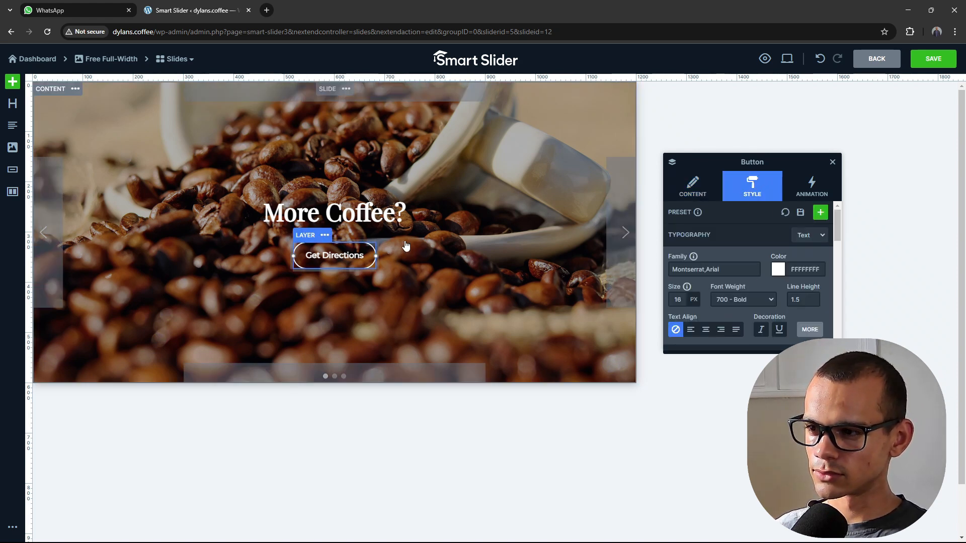
click(913, 65)
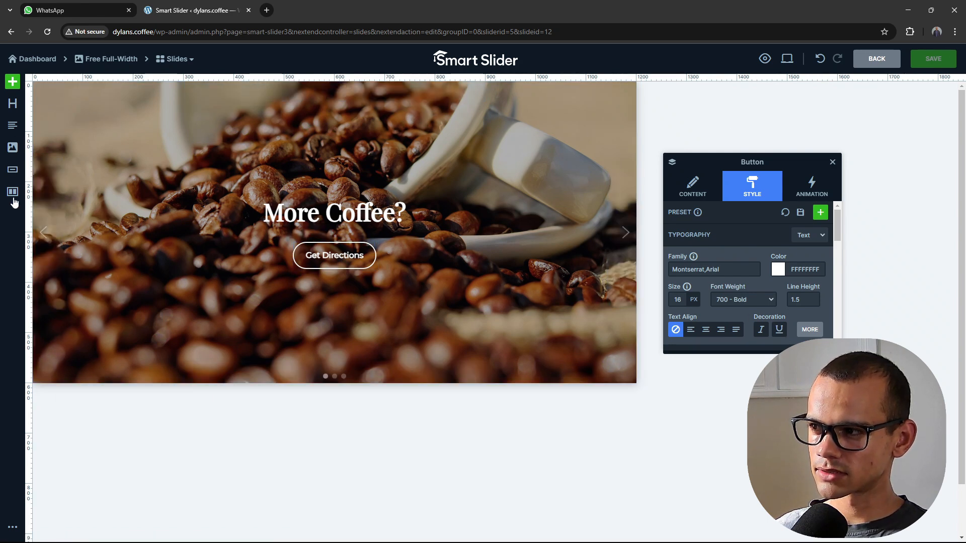
Open the dylans.coffee home page in a new browser tab and check the edited slide in the slider
click(267, 11)
text(dylan)
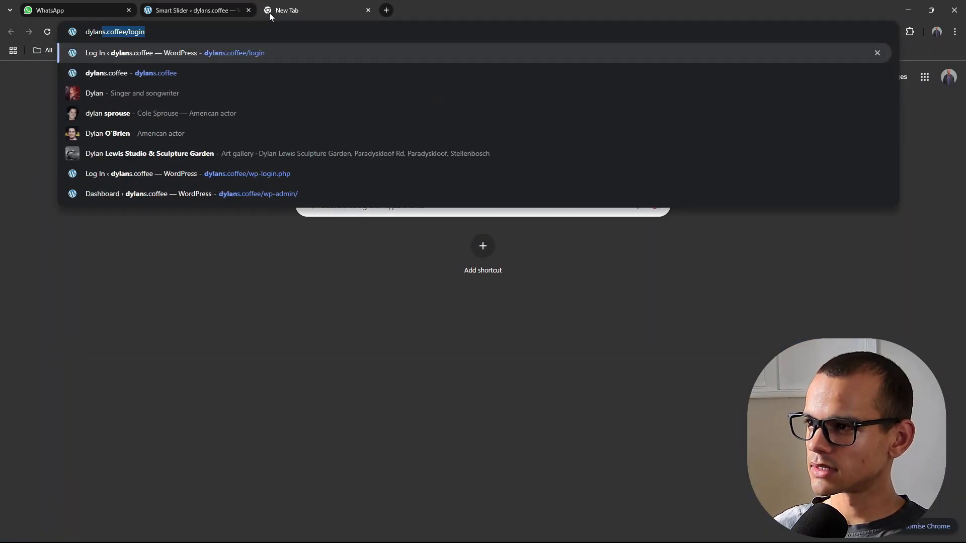
key(Return)
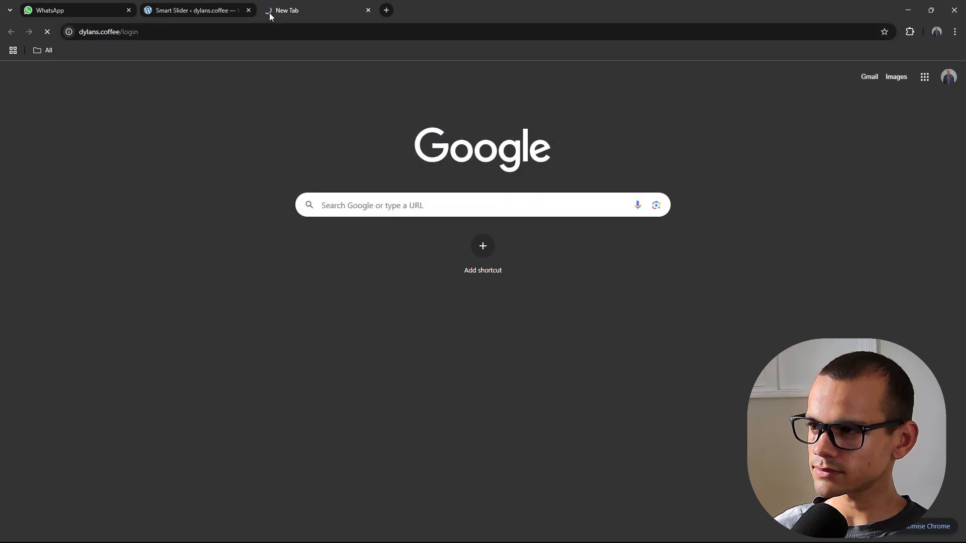
drag(199, 32, 158, 33)
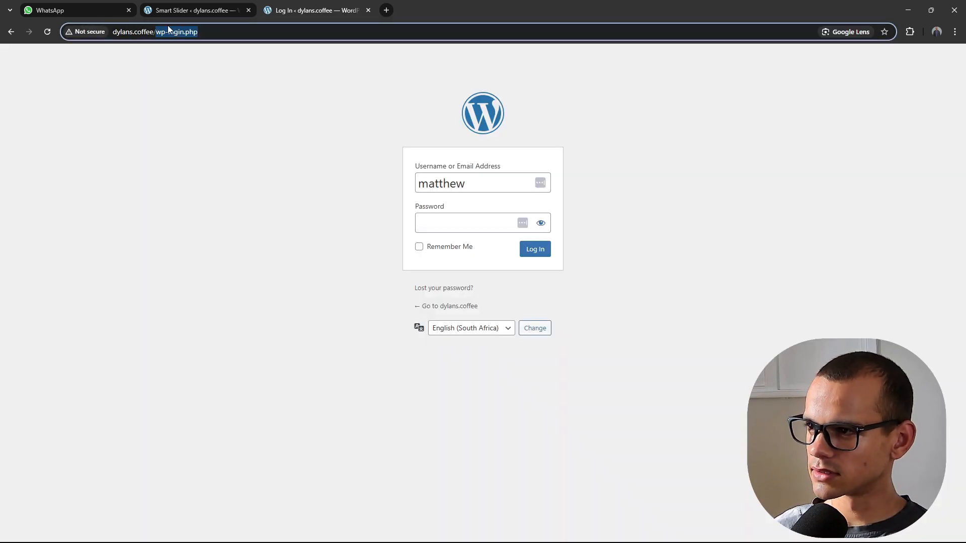
key(BackSpace)
key(Return)
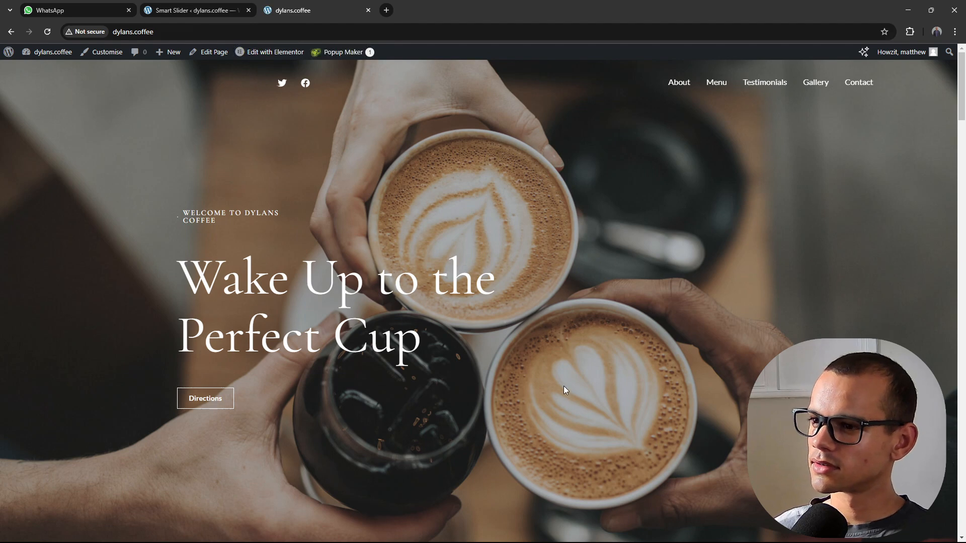
scroll(567, 275, down, 8)
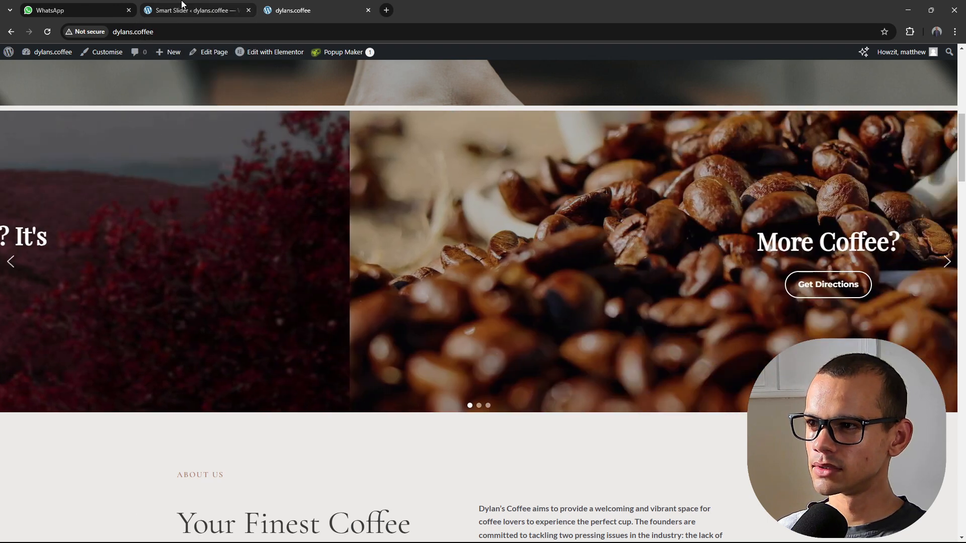
Return to the slide editor and examine the content layer's style settings for background, spacing, alignment and size
click(182, 6)
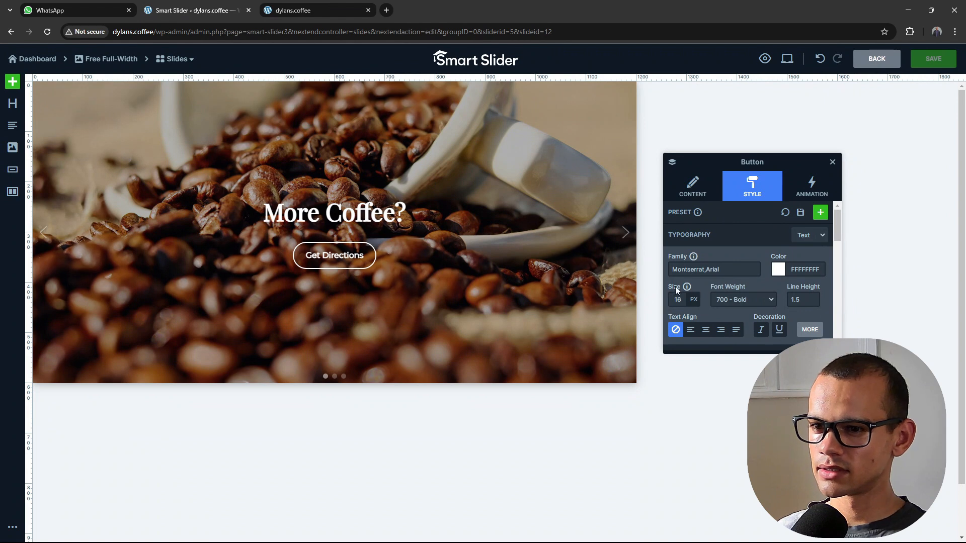
click(318, 145)
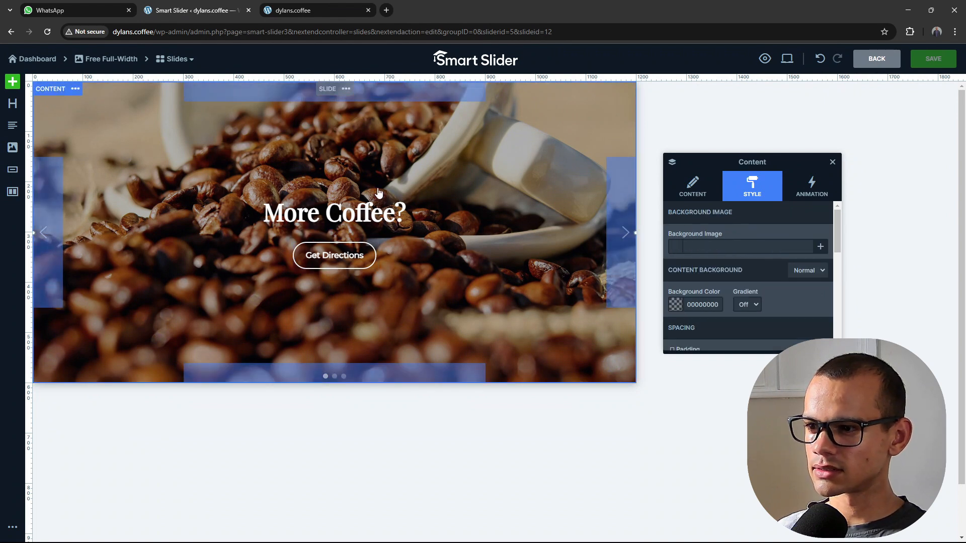
scroll(732, 282, down, 4)
scroll(733, 288, up, 2)
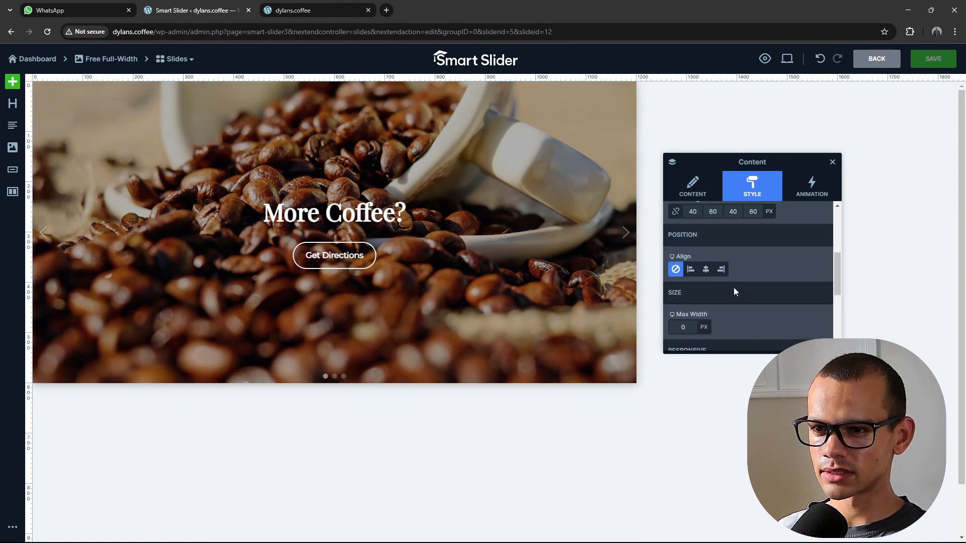
scroll(733, 288, down, 4)
scroll(732, 290, up, 5)
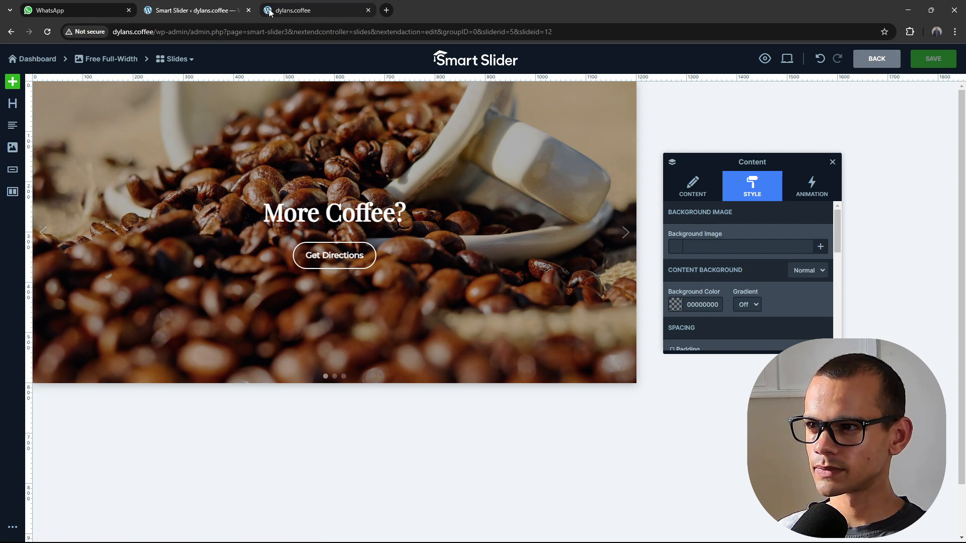
click(297, 10)
click(220, 10)
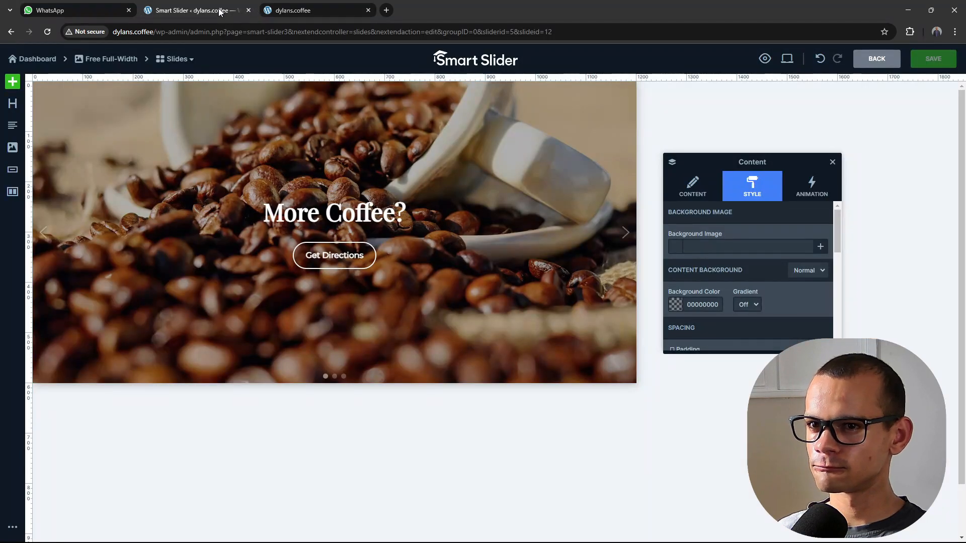
Open the Free Full-width slider's size settings, set its width to 1920 px and save the slider
click(26, 59)
click(332, 164)
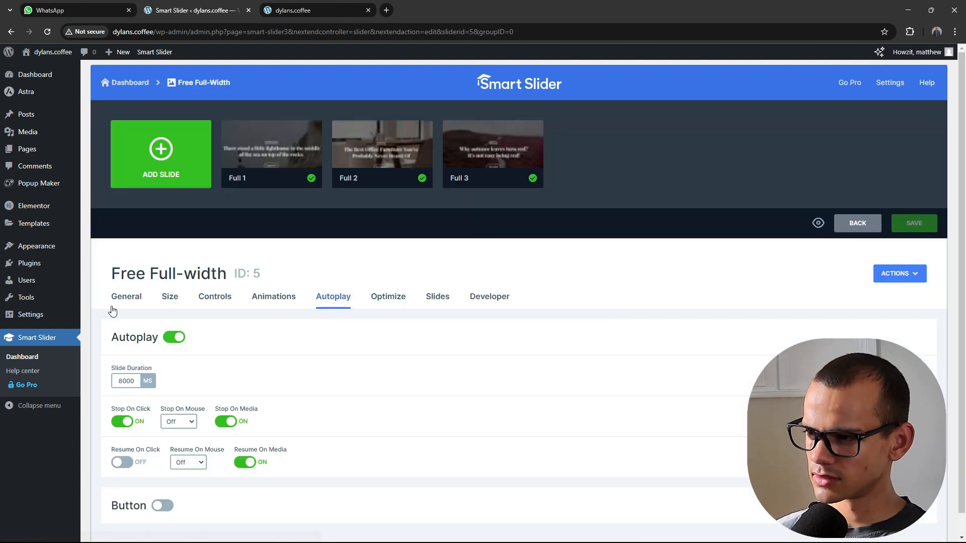
click(164, 301)
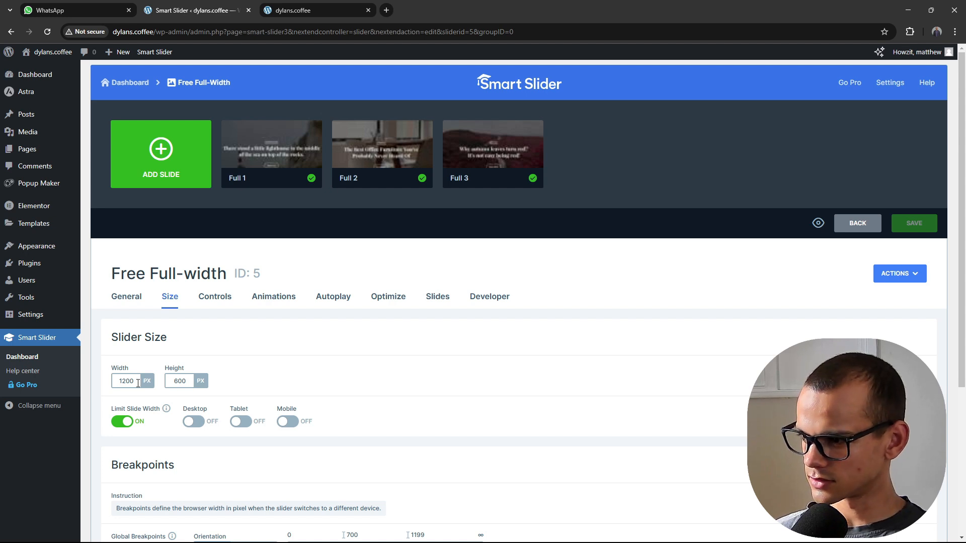
drag(138, 383, 121, 383)
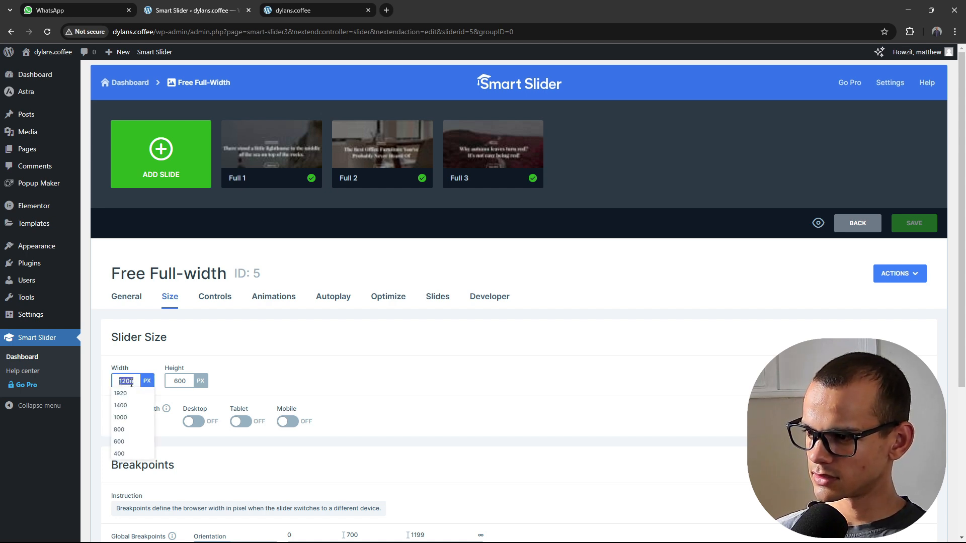
click(126, 395)
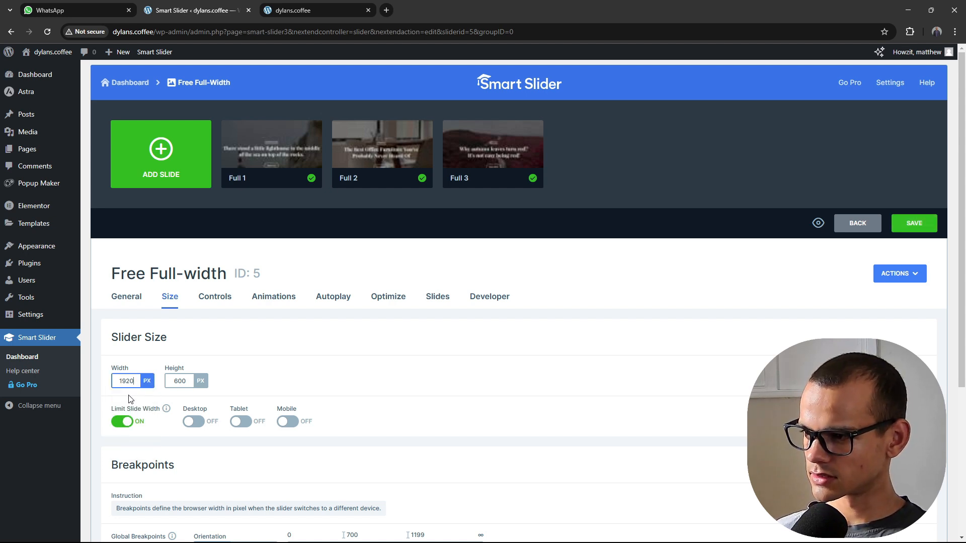
click(910, 226)
Reload the live home page, check the resized slider, and return to the slider's settings
click(298, 12)
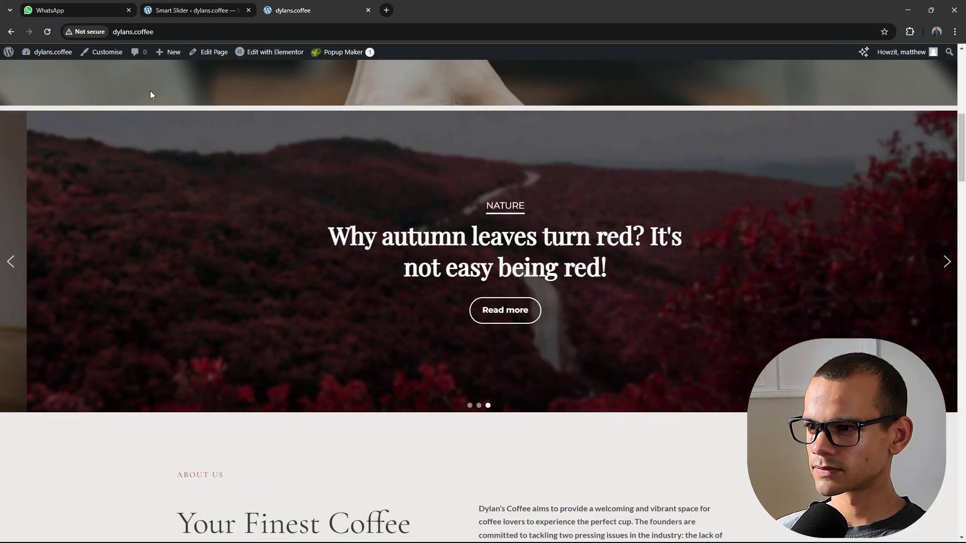
click(47, 32)
scroll(548, 147, down, 2)
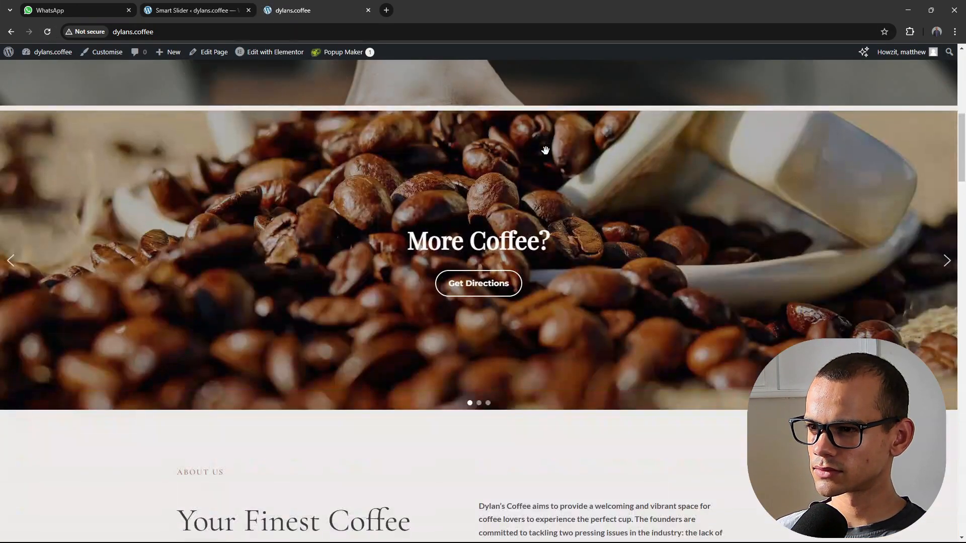
click(47, 32)
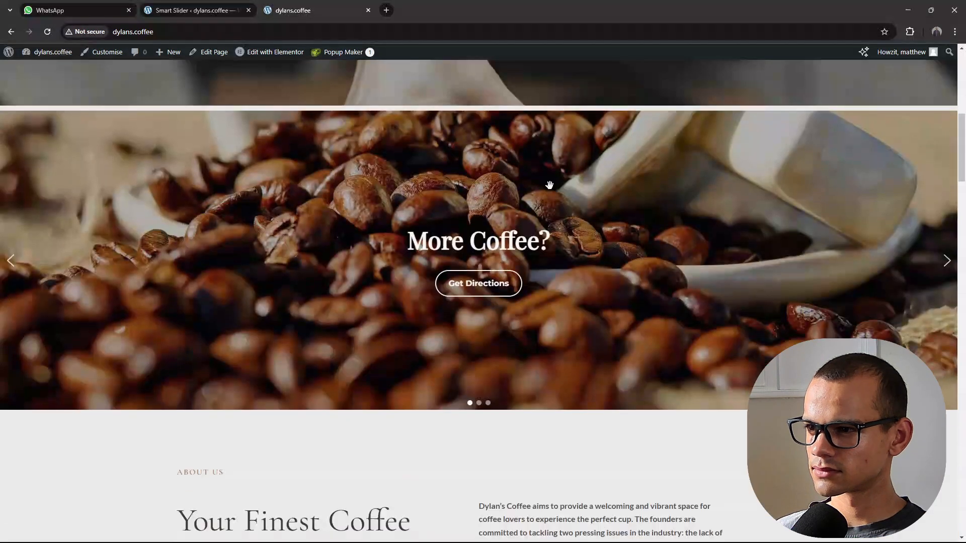
scroll(521, 200, down, 2)
scroll(522, 200, up, 2)
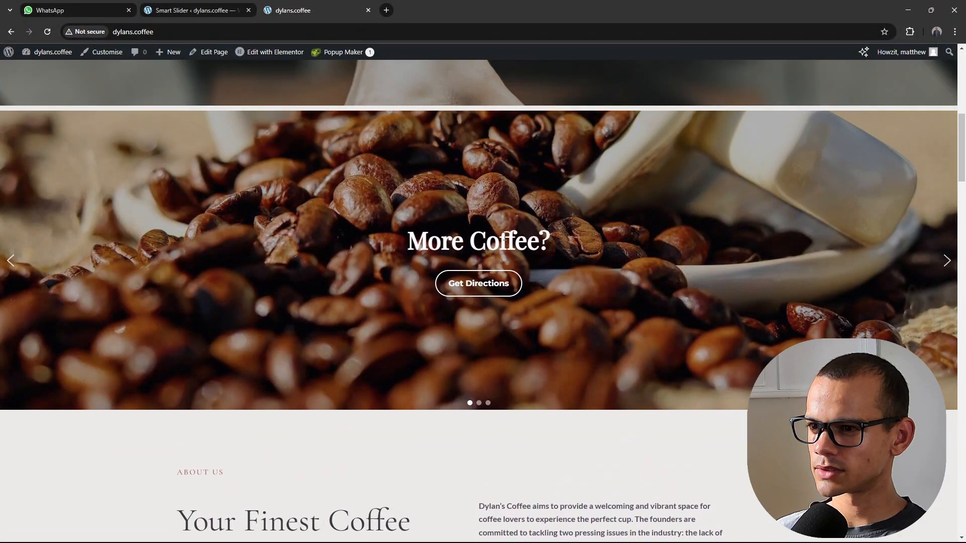
click(185, 9)
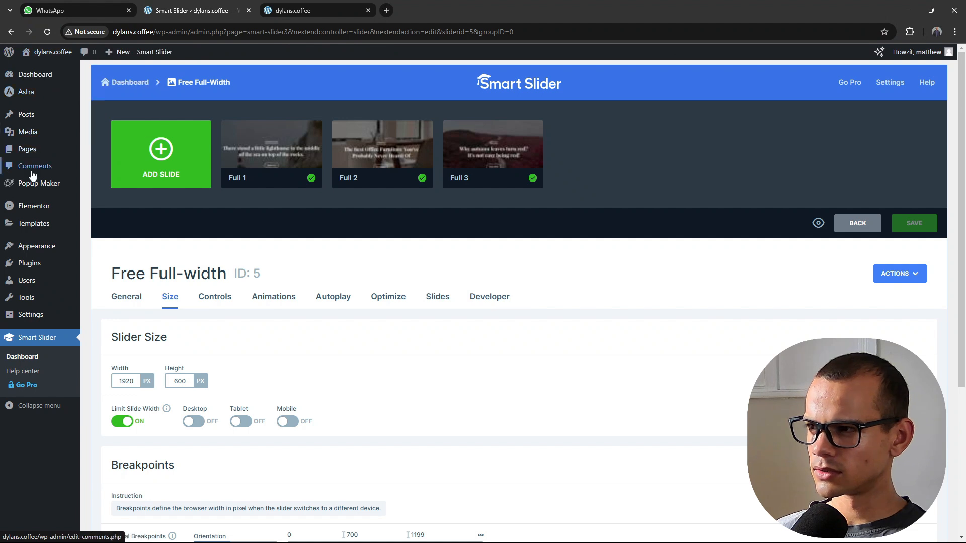
Set the Free Full-width slider's height to 800 px and save the slider
mouse_move(17, 220)
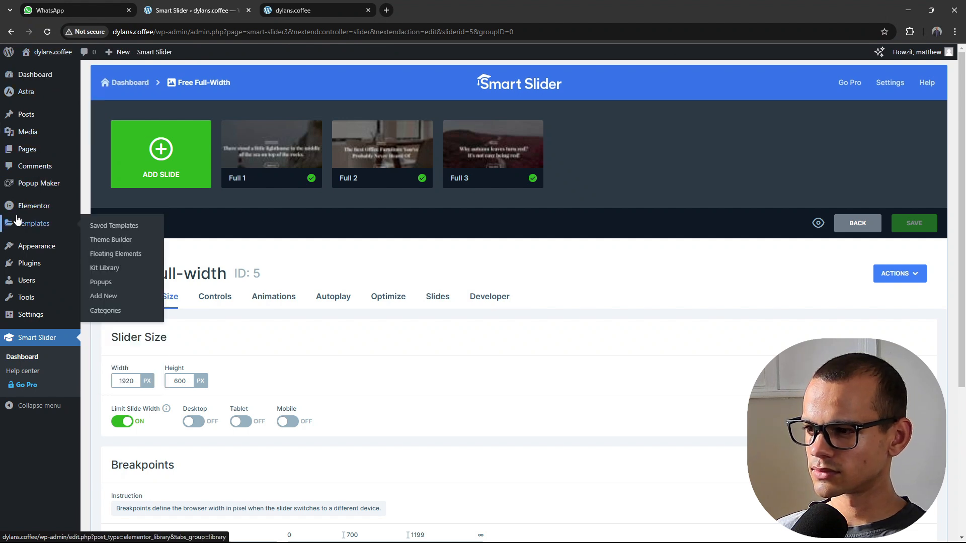
click(138, 385)
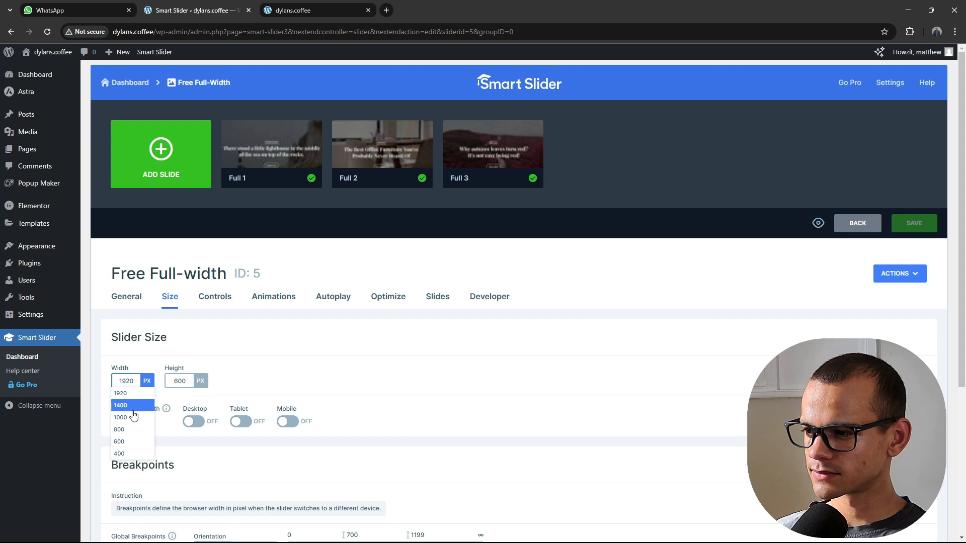
click(182, 380)
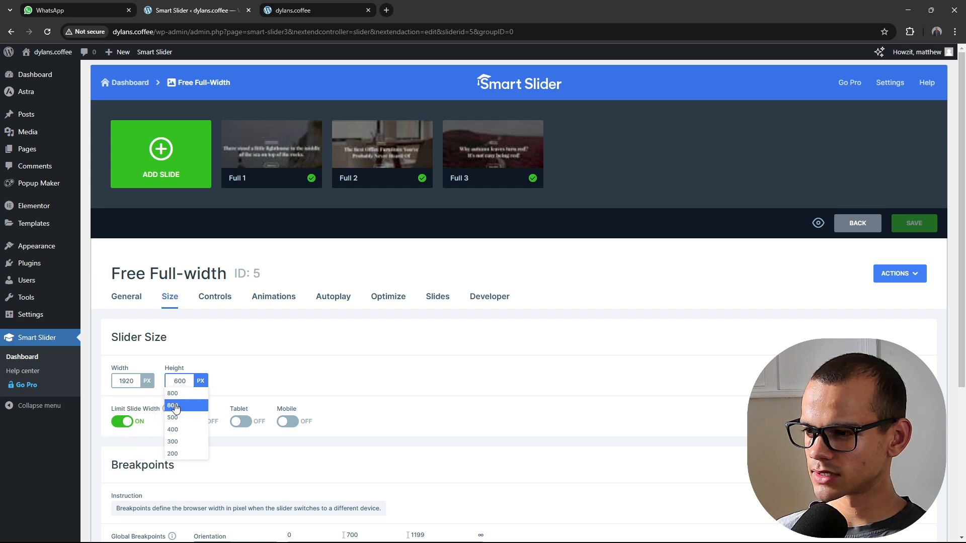
click(175, 394)
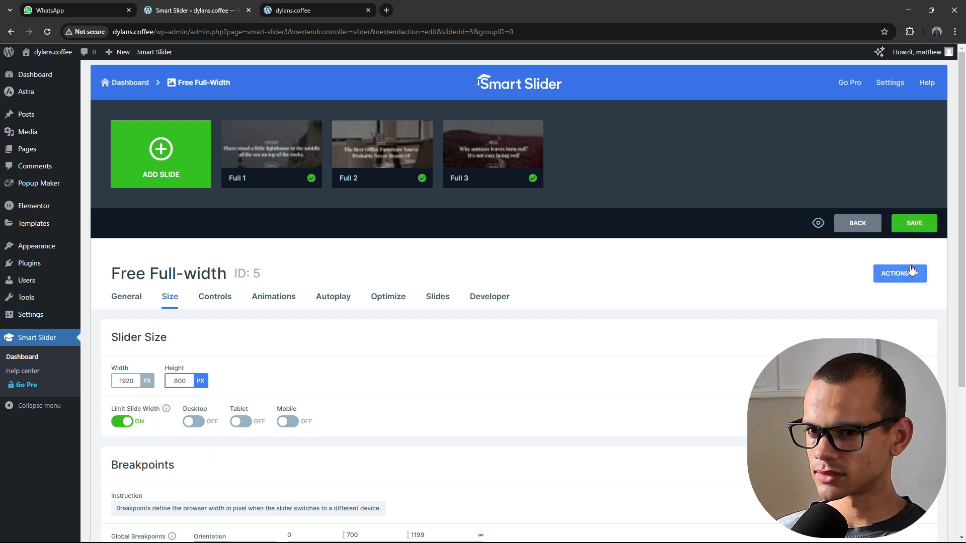
click(908, 224)
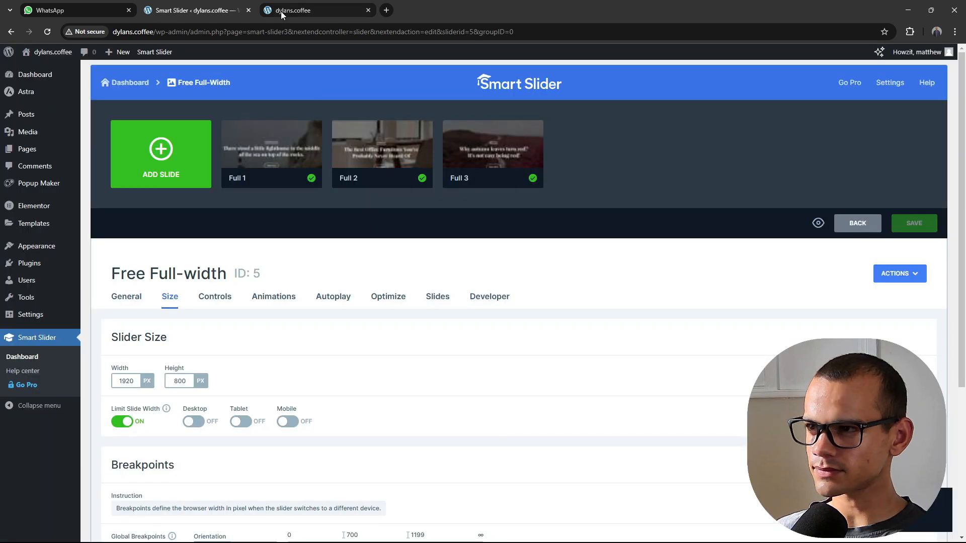
Reload the live dylans.coffee home page and check how the slider looks at its new height
click(302, 10)
click(47, 32)
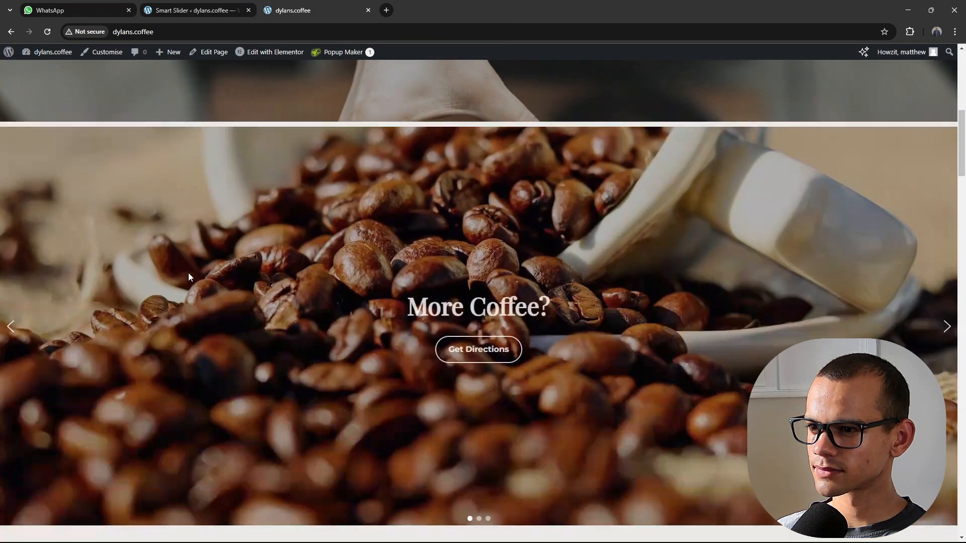
scroll(445, 391, down, 4)
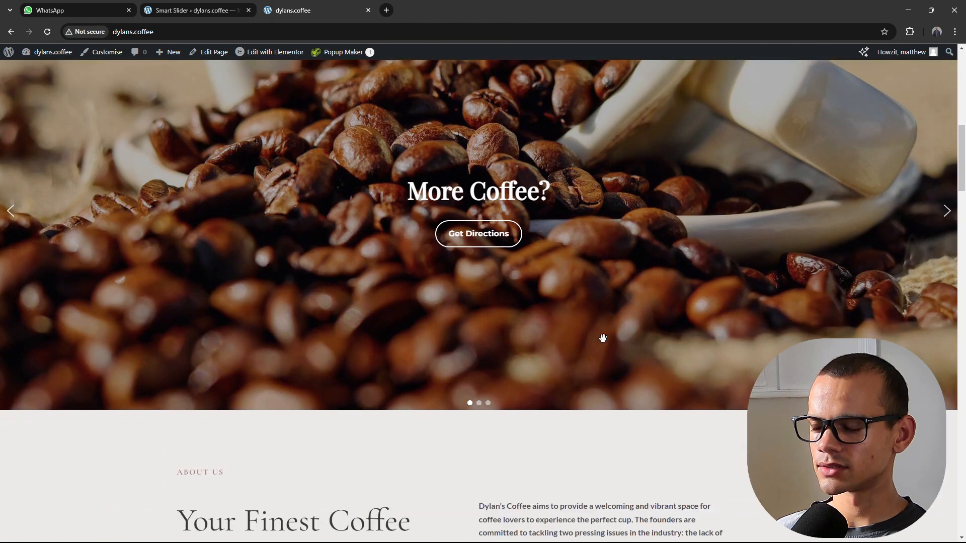
scroll(607, 314, up, 8)
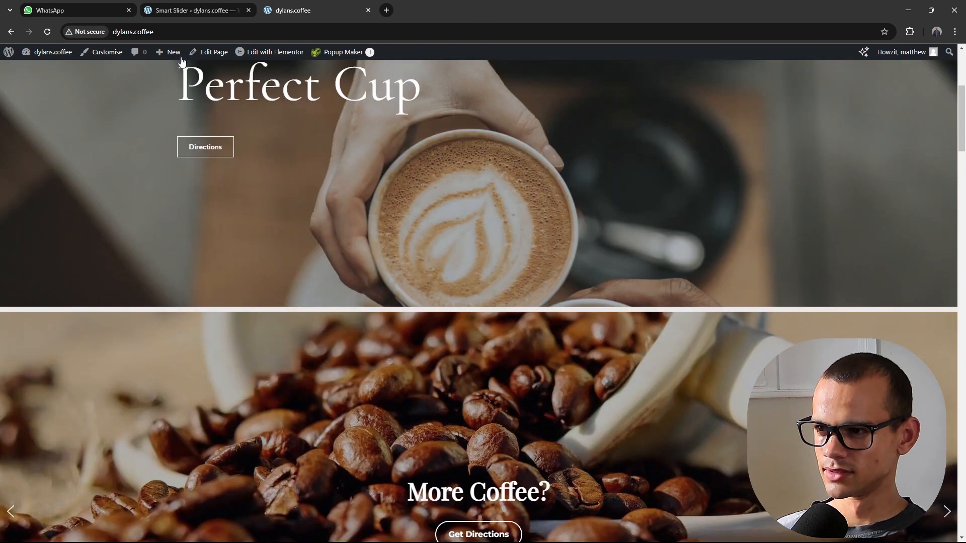
Return to the slider's settings and view the actions available for the Full 1 slide, leaving them unused
click(180, 10)
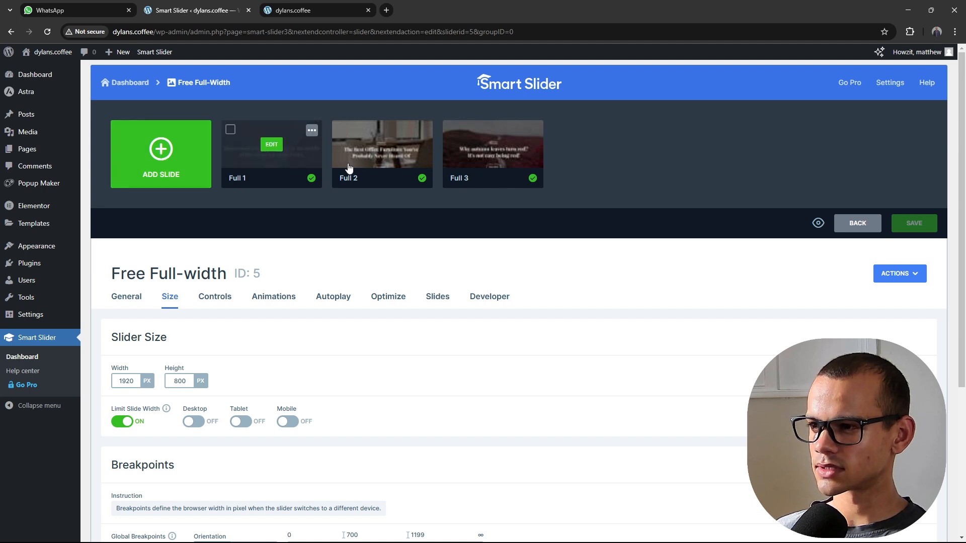
mouse_move(289, 144)
click(311, 130)
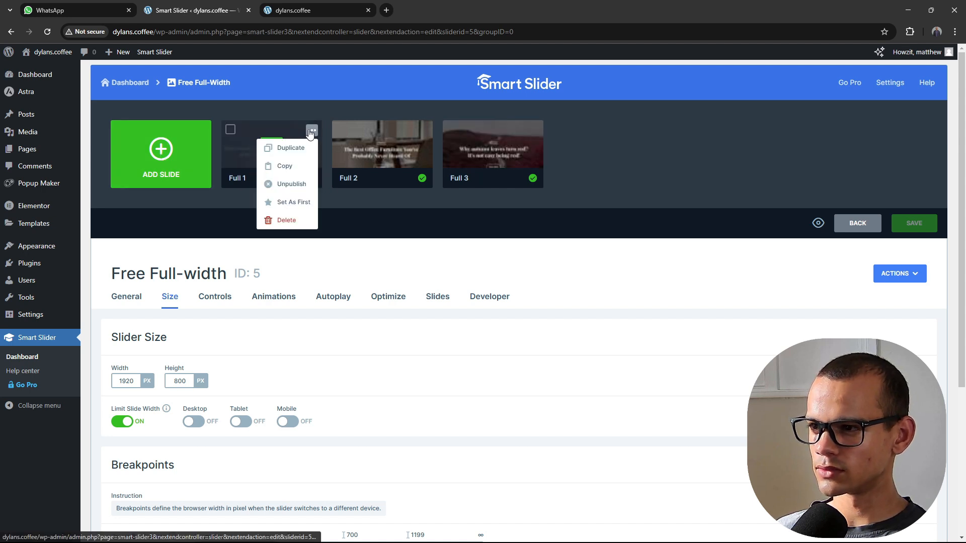
click(472, 206)
Go to the Smart Slider dashboard and look over the project list and the information cards beneath it
click(124, 83)
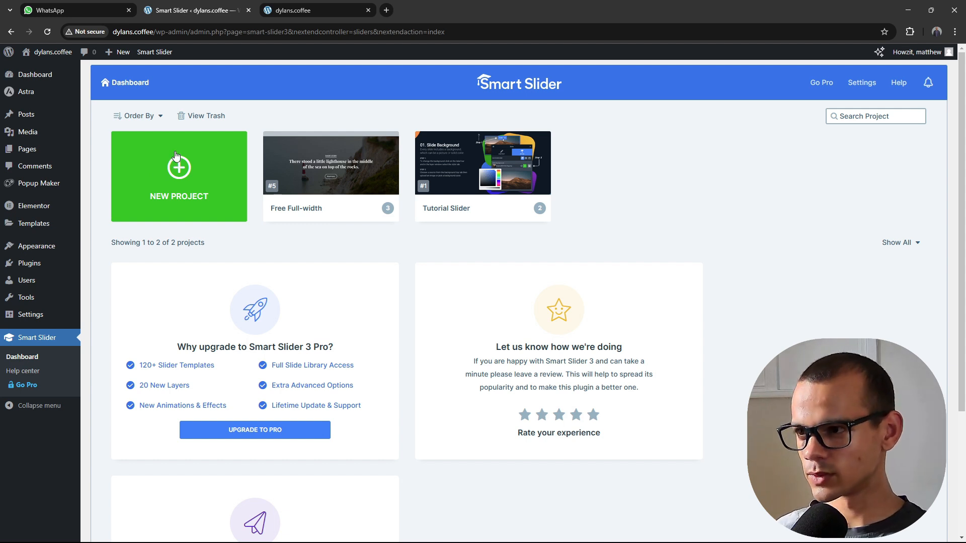
scroll(434, 193, down, 3)
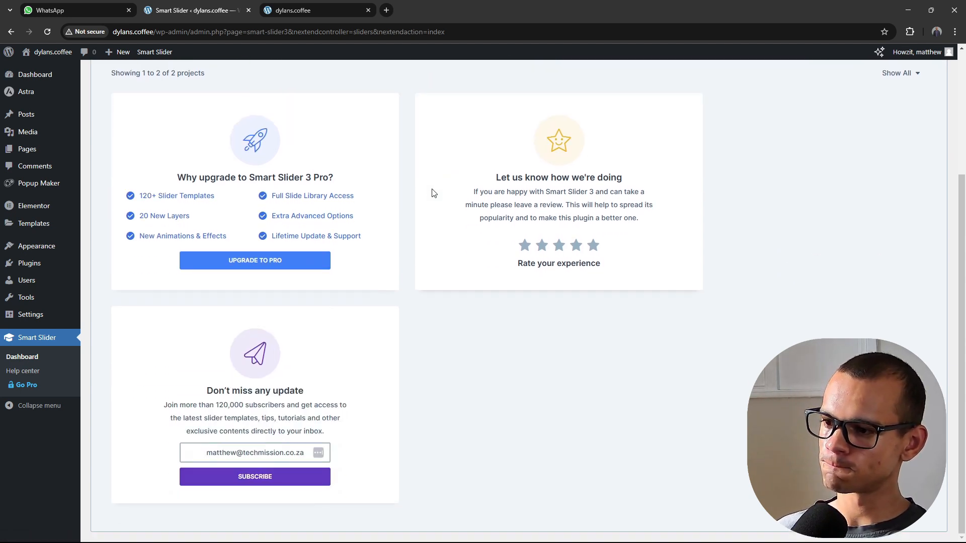
scroll(434, 193, up, 3)
mouse_move(327, 149)
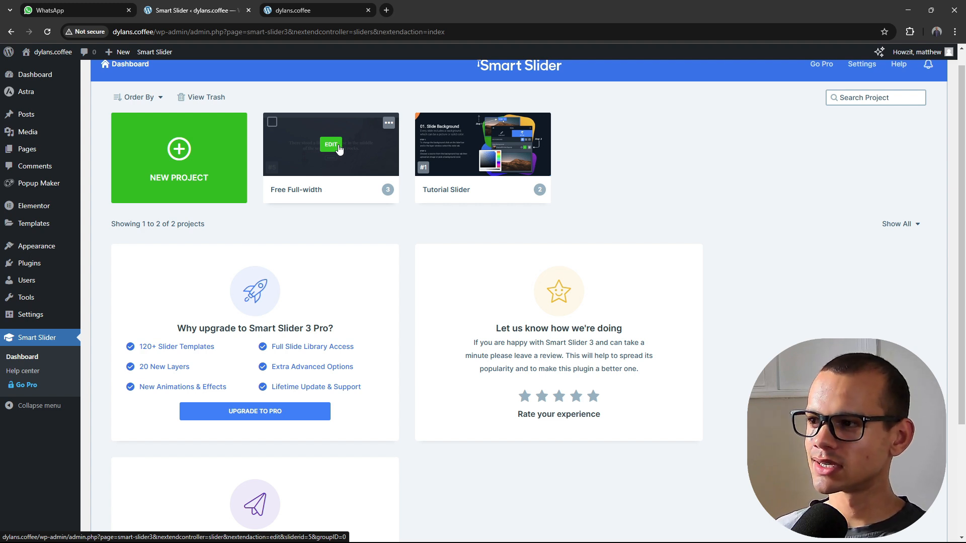
scroll(505, 196, down, 3)
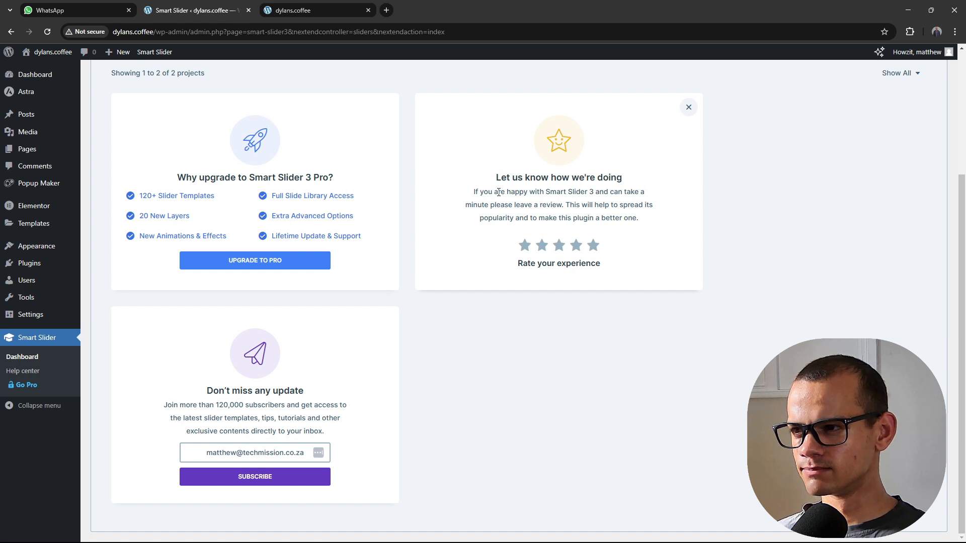
scroll(498, 192, up, 3)
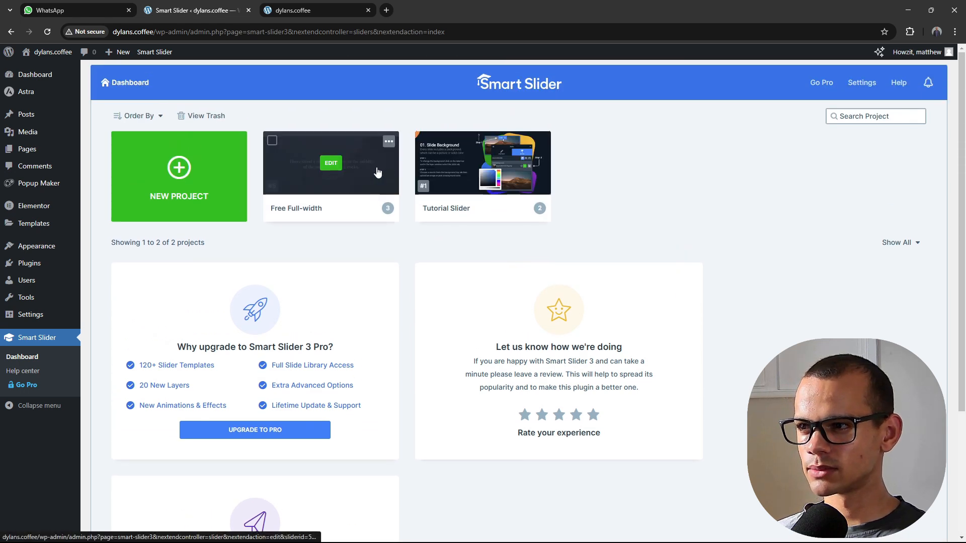